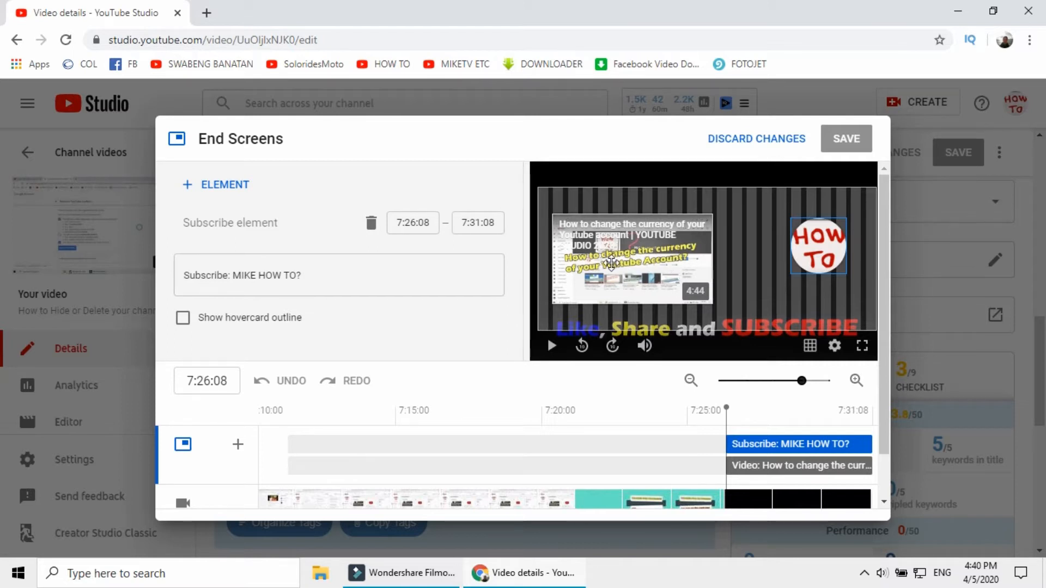
Delete the existing subscribe element and video element from the end screen
scroll(399, 245, down, 1)
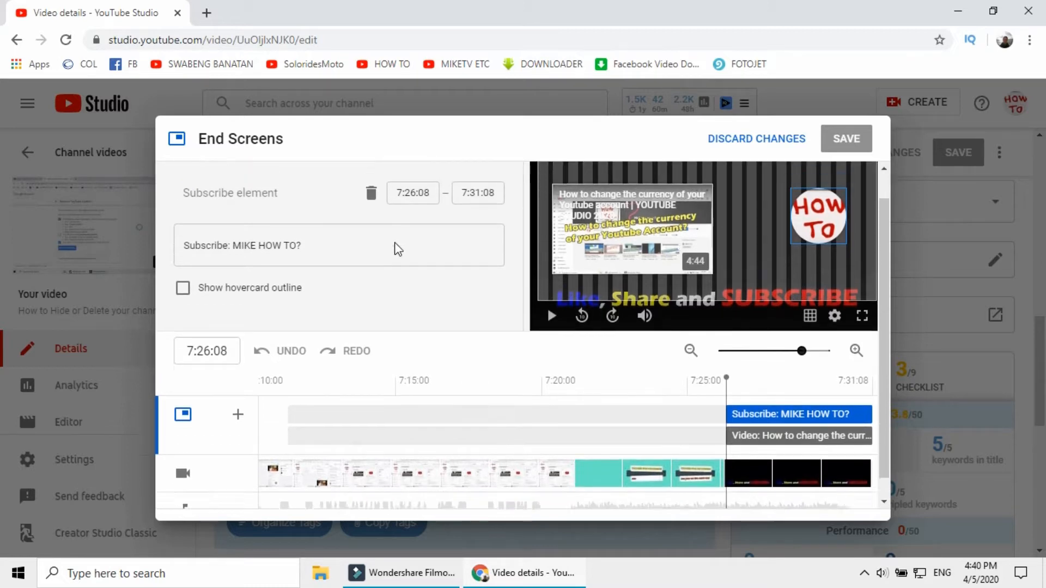
scroll(387, 239, up, 1)
click(371, 224)
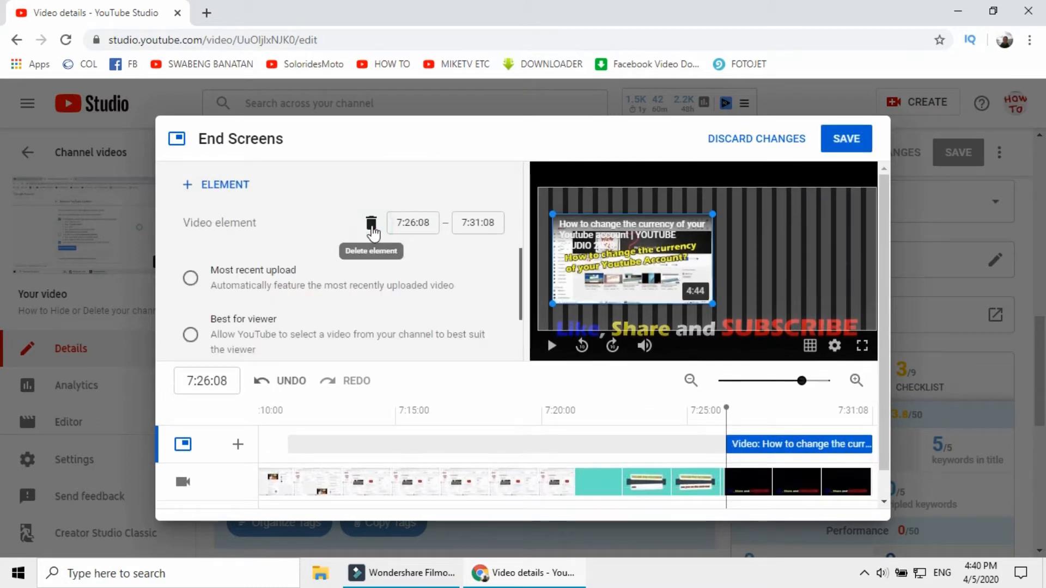
click(371, 224)
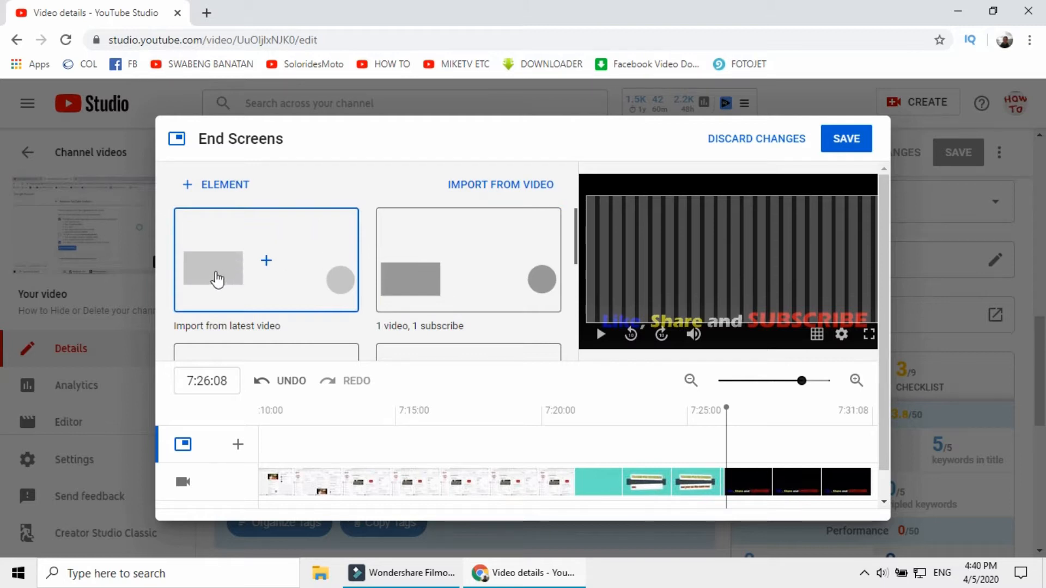
Apply the 1 video, 1 playlist, 1 subscribe template and move its three elements higher in the video preview
scroll(351, 241, down, 5)
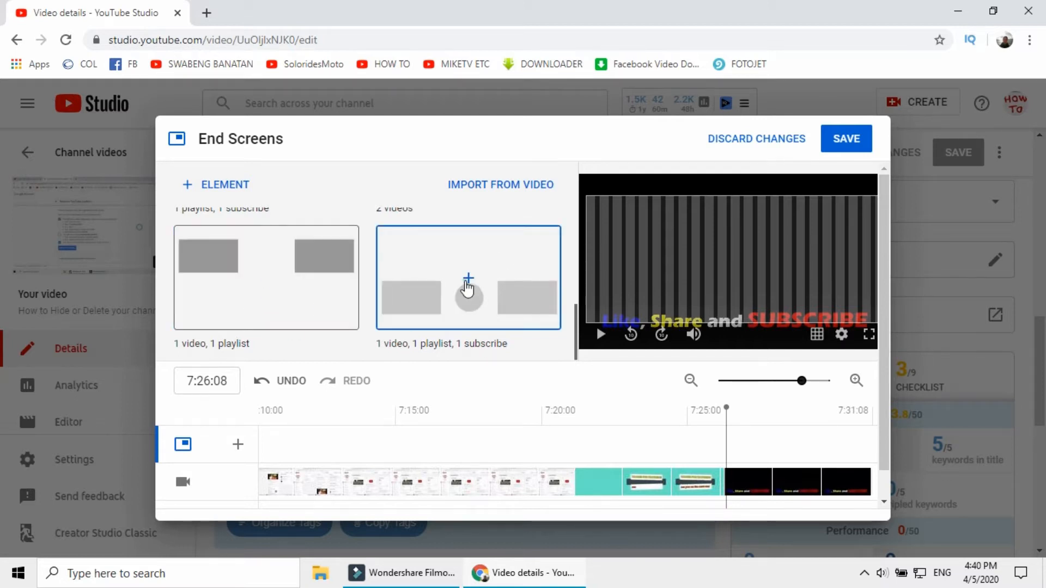
click(467, 289)
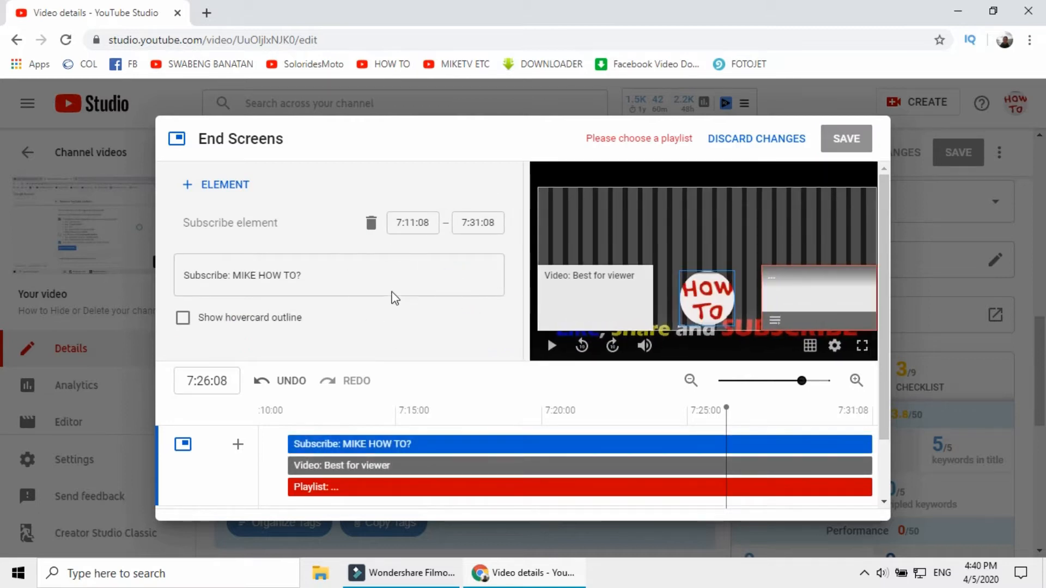
click(594, 294)
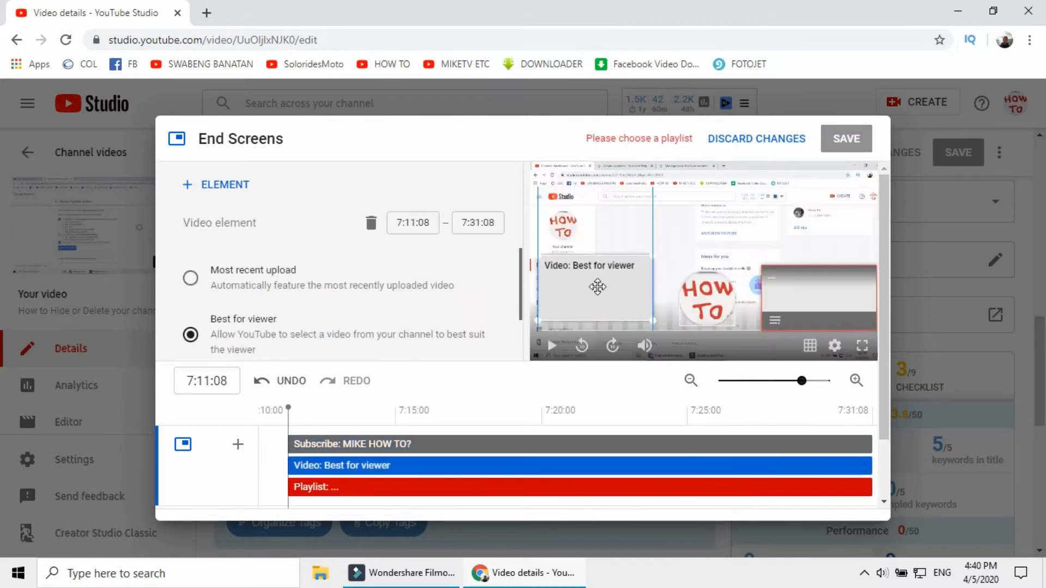
drag(598, 293, 595, 257)
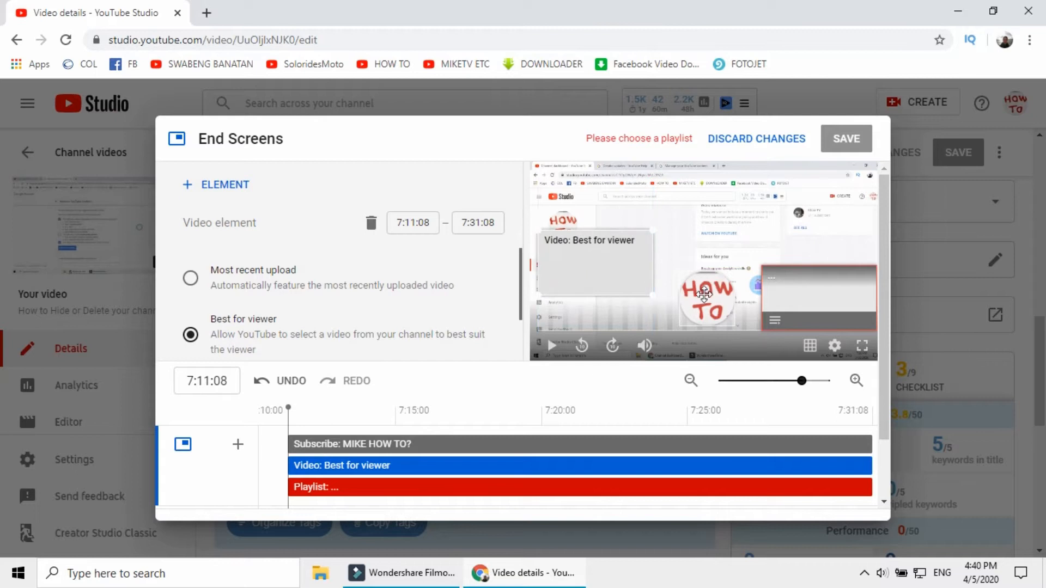
click(705, 249)
click(793, 282)
drag(793, 282, 787, 259)
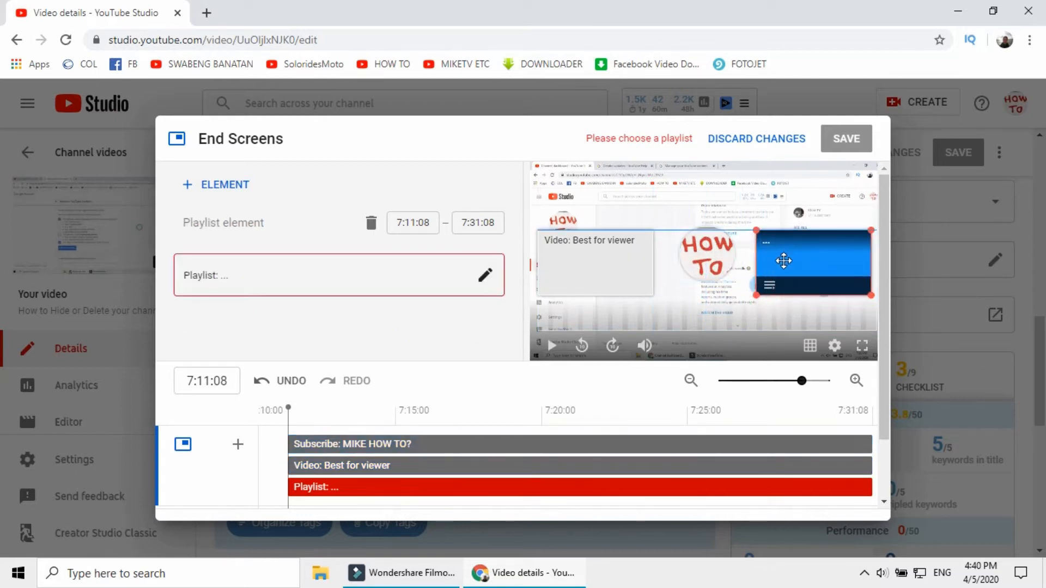
Set the video element to the specific channel video "Where and how to find Copyright Strikes on Youtube"
click(608, 262)
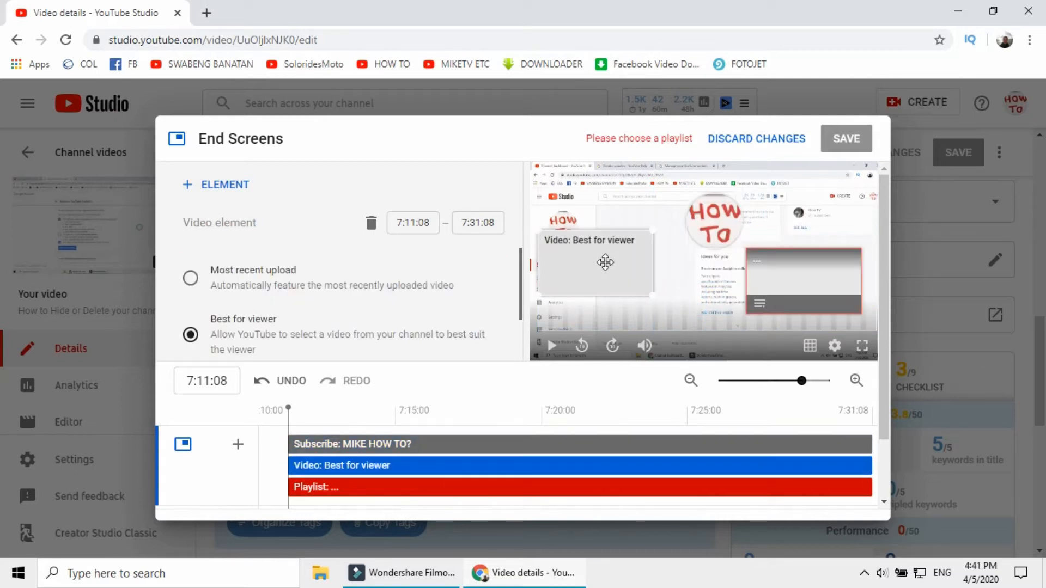
scroll(294, 302, down, 3)
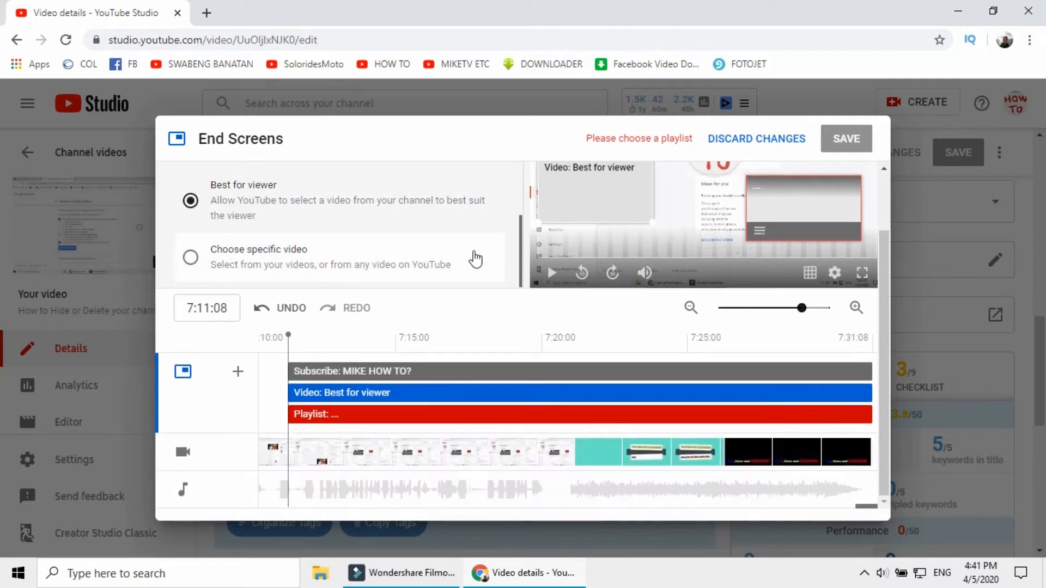
scroll(438, 272, up, 1)
scroll(374, 252, down, 1)
click(266, 255)
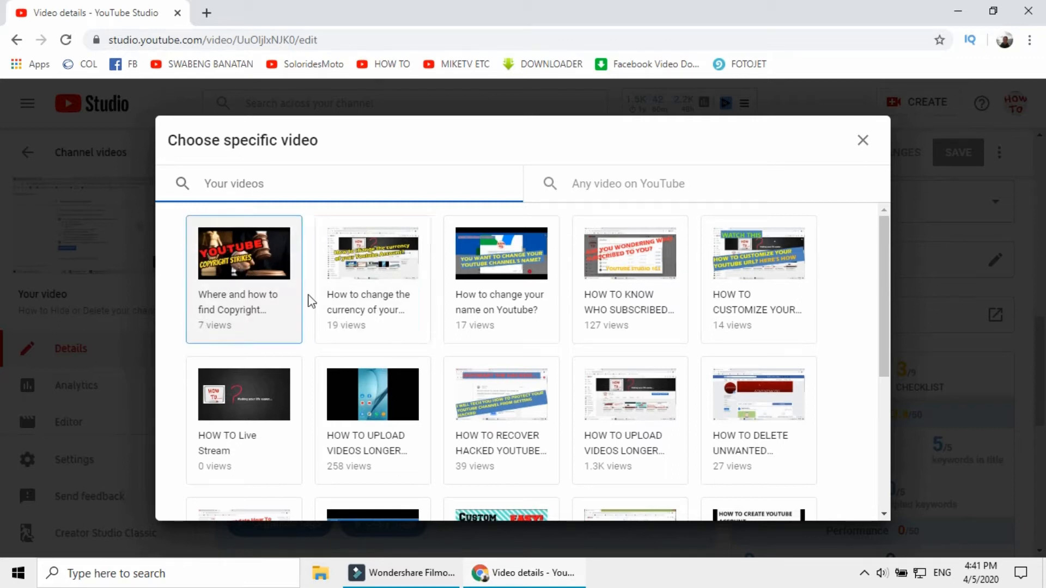
click(238, 258)
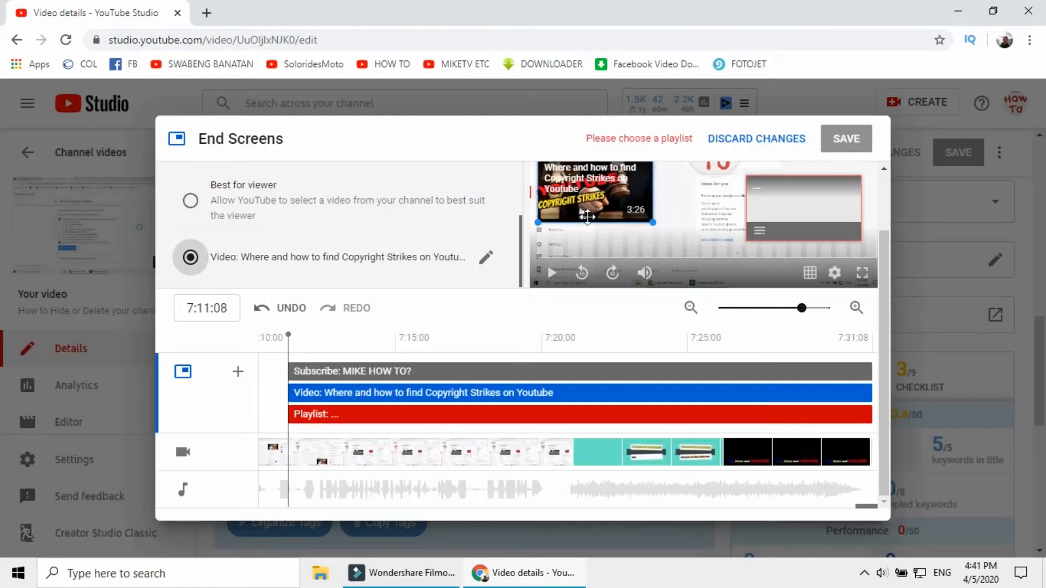
Move the video element slightly lower and place the subscribe element at the upper edge, between the video and playlist elements
scroll(736, 265, up, 1)
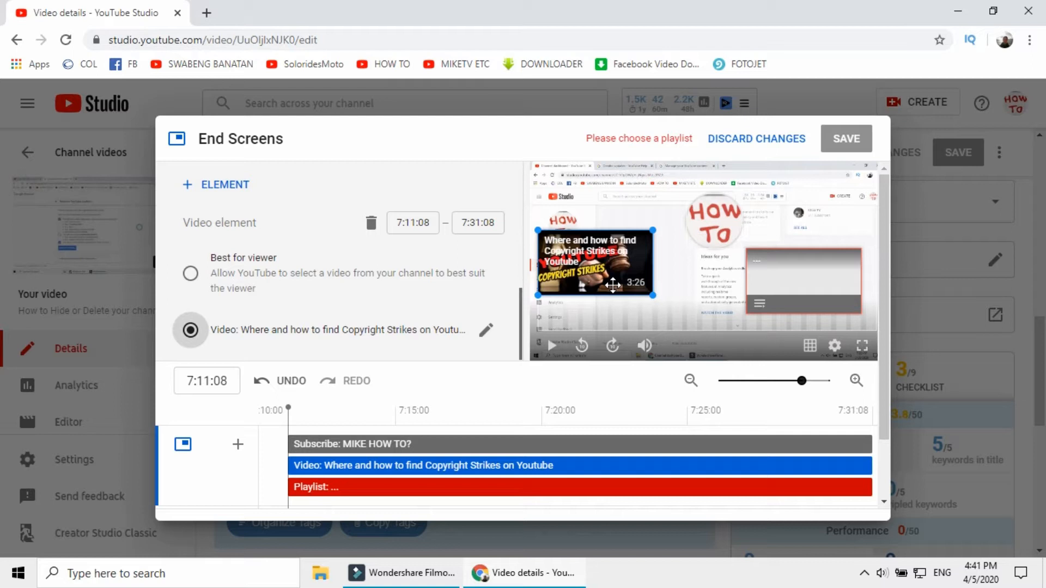
drag(622, 255, 620, 267)
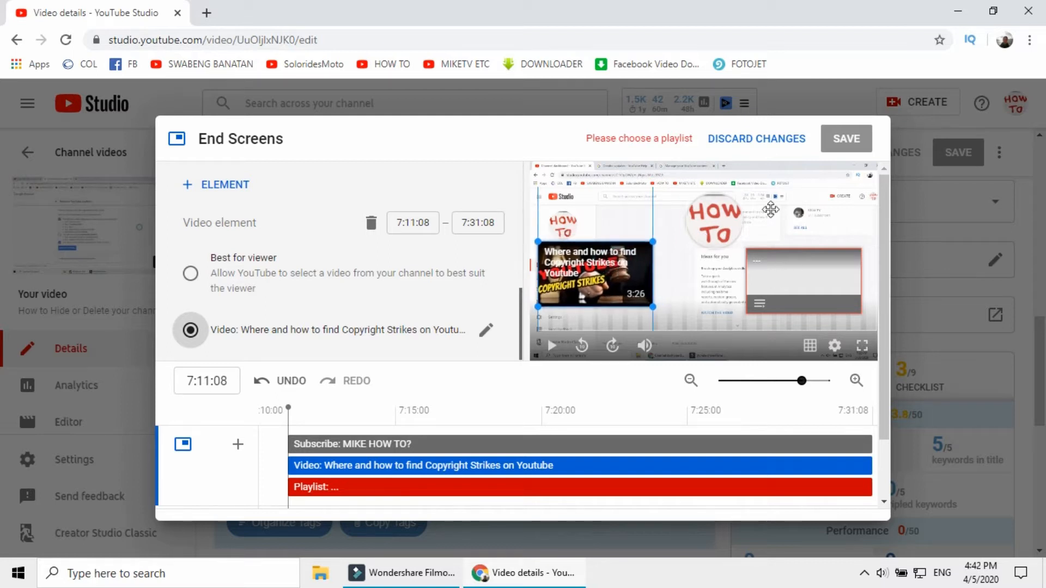
drag(724, 224, 708, 224)
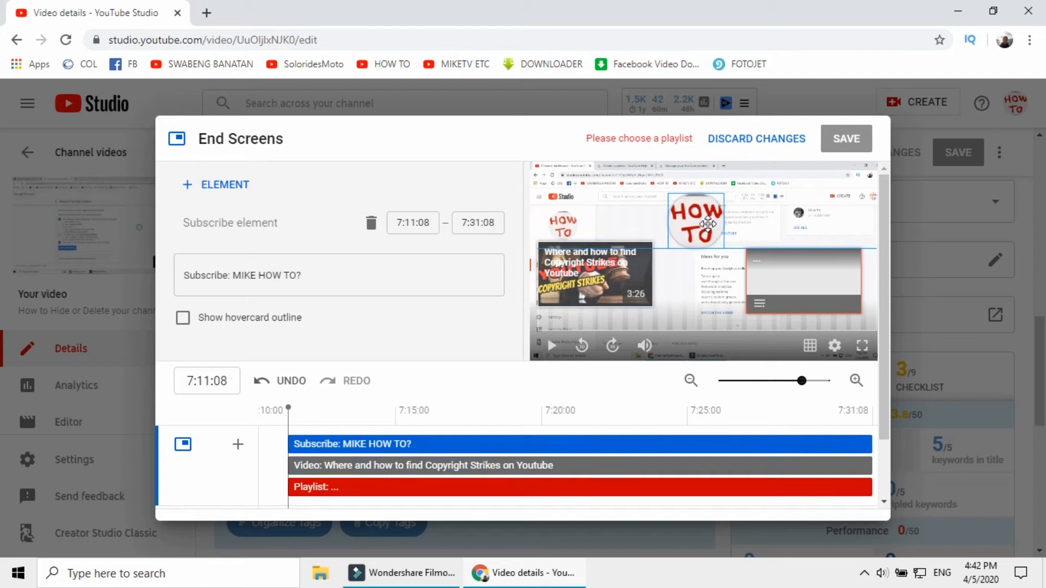
click(804, 278)
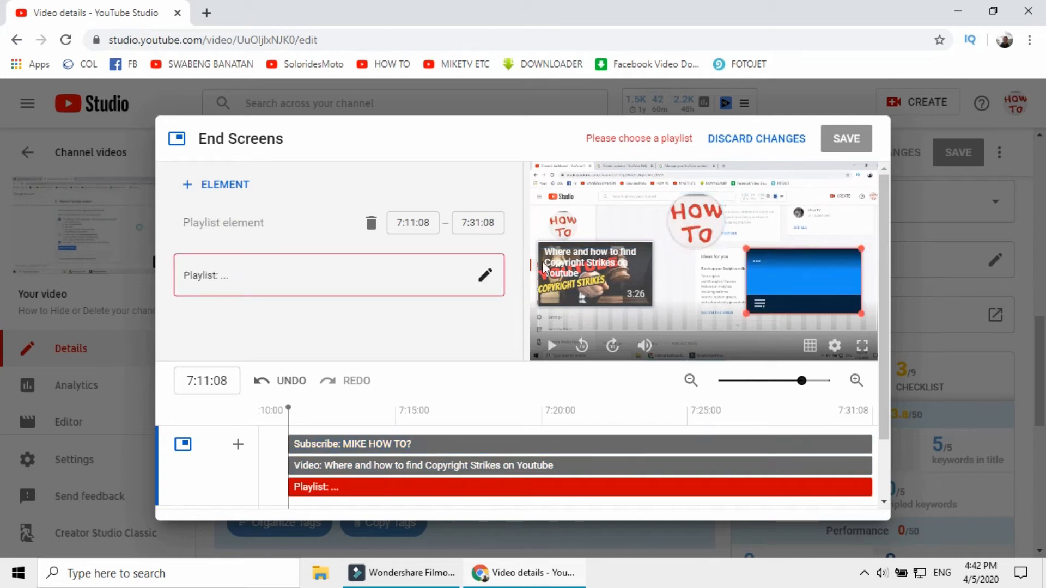
drag(715, 229, 722, 214)
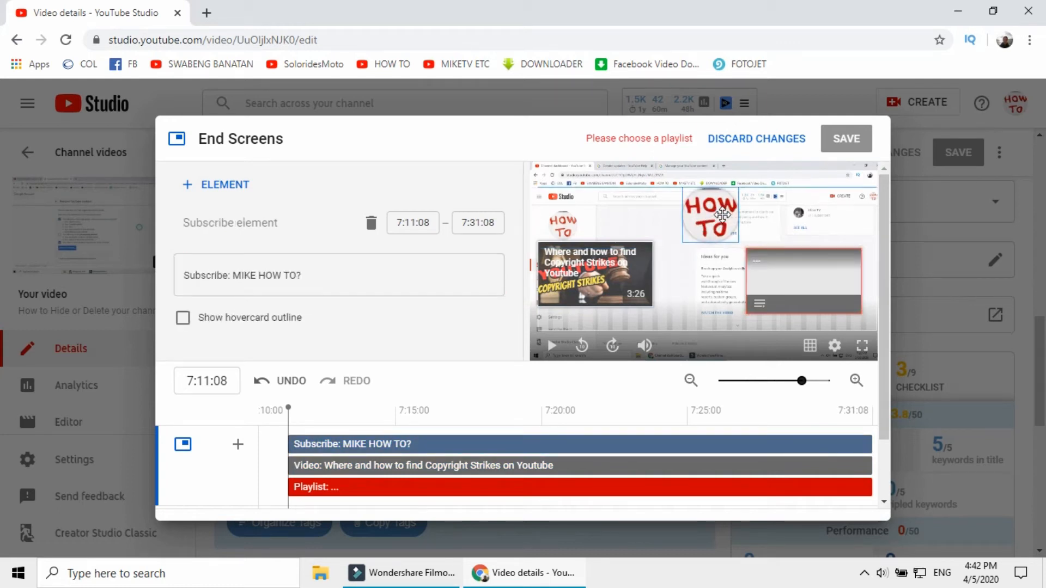
Try to choose a specific playlist for the playlist element
click(781, 271)
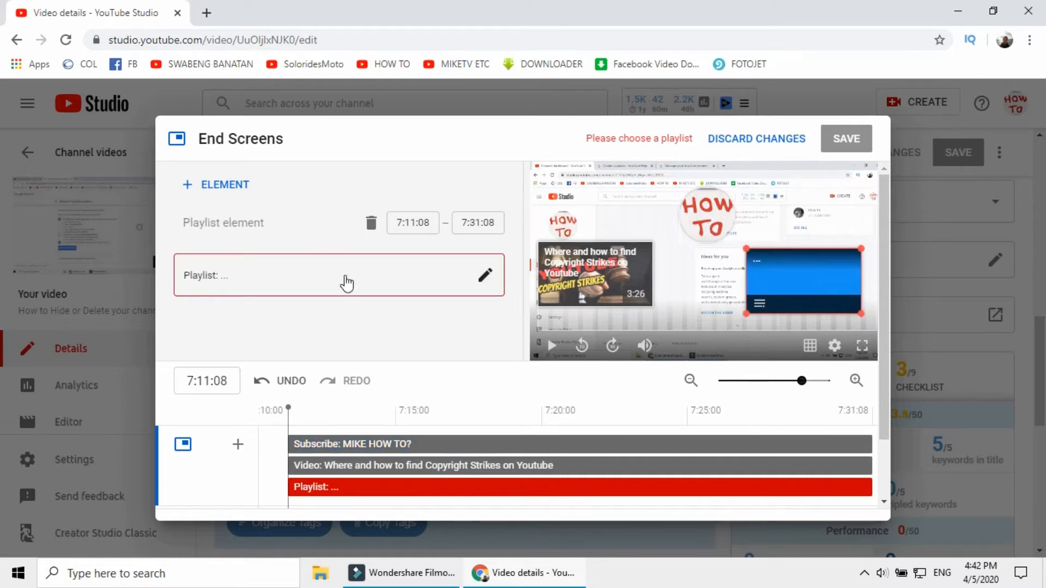
click(479, 276)
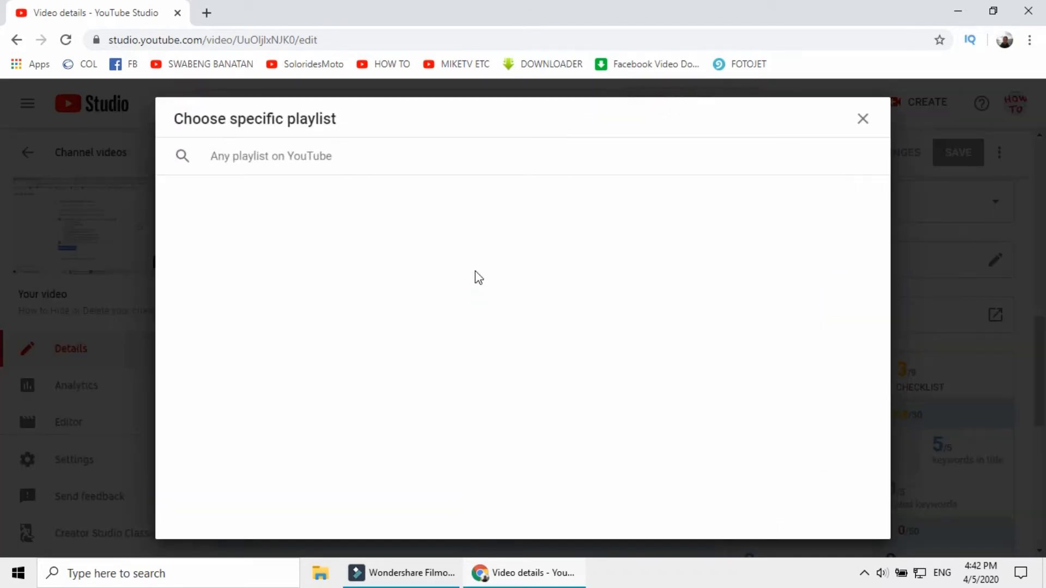
click(862, 120)
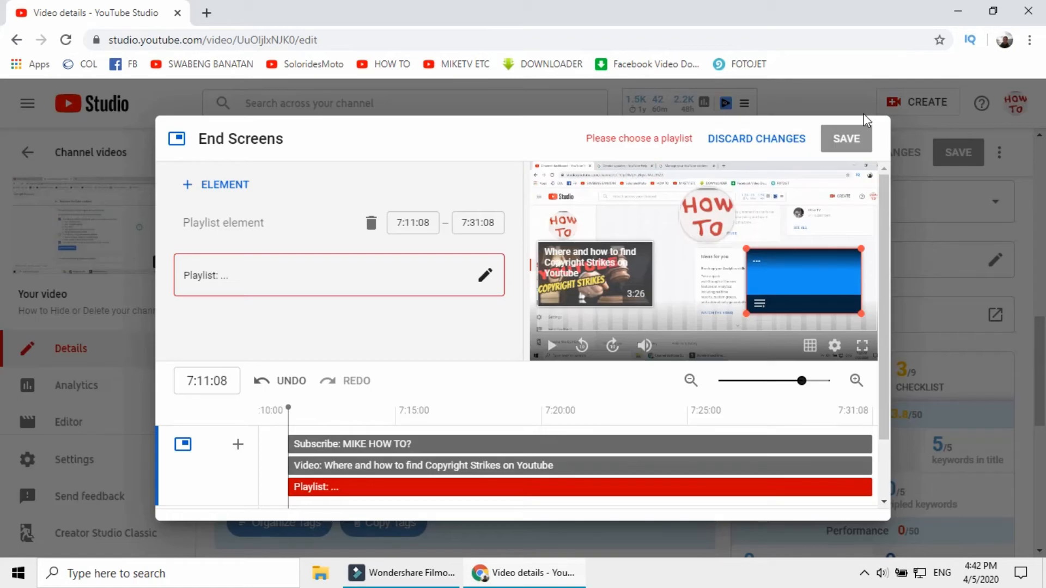
Delete the playlist, video and subscribe elements from the end screen
scroll(378, 283, down, 3)
scroll(378, 283, up, 3)
click(371, 224)
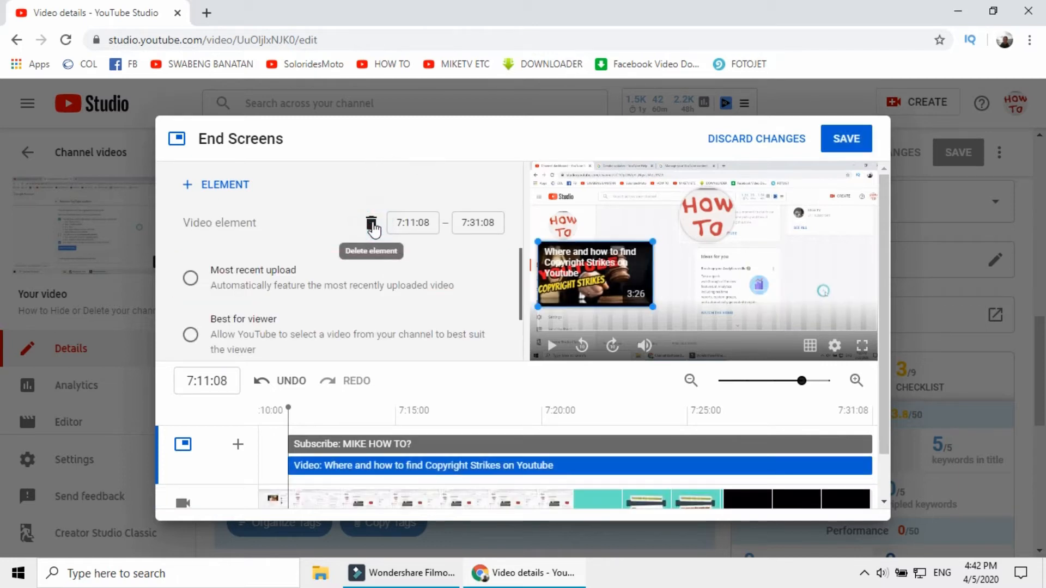
click(371, 224)
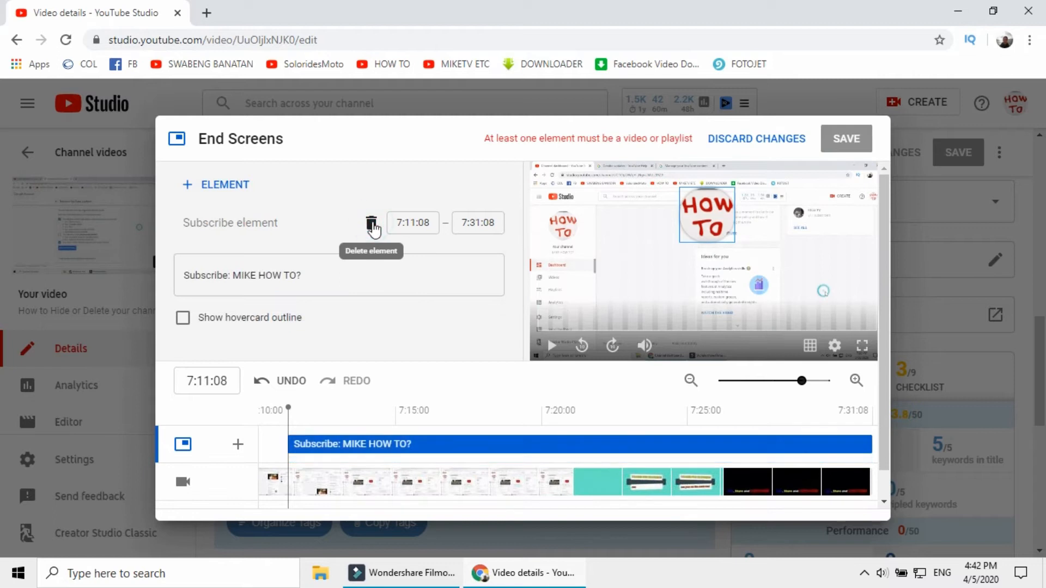
click(372, 224)
Apply the 2 videos end screen template
scroll(410, 219, down, 1)
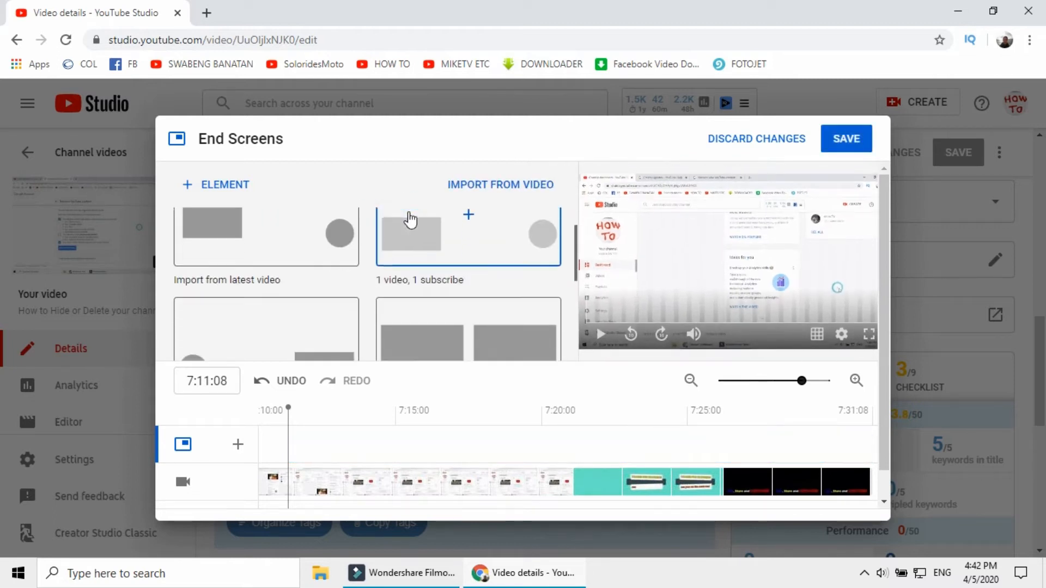
scroll(409, 219, down, 1)
scroll(485, 264, up, 2)
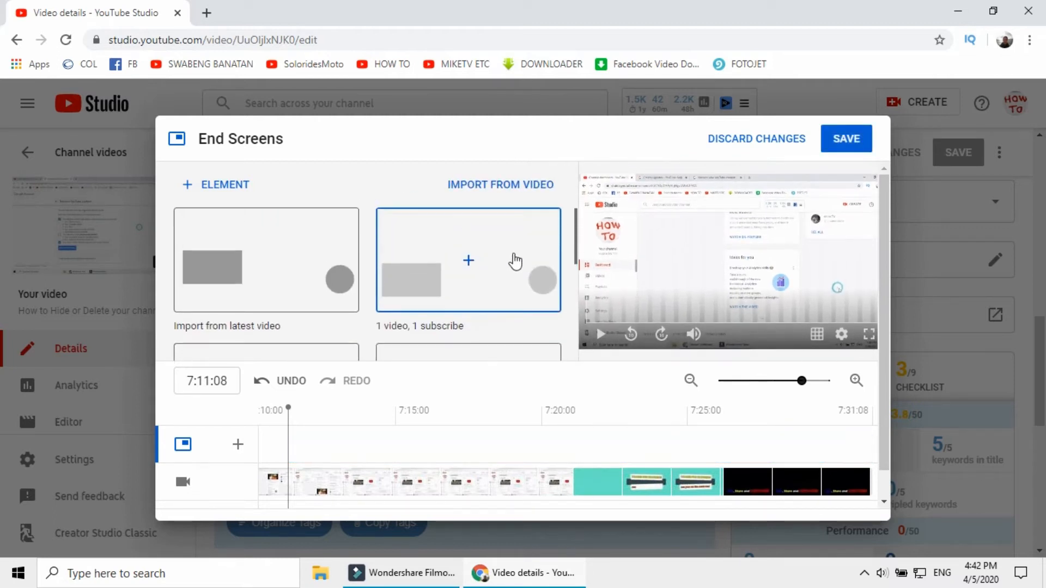
scroll(464, 283, down, 2)
scroll(464, 284, down, 4)
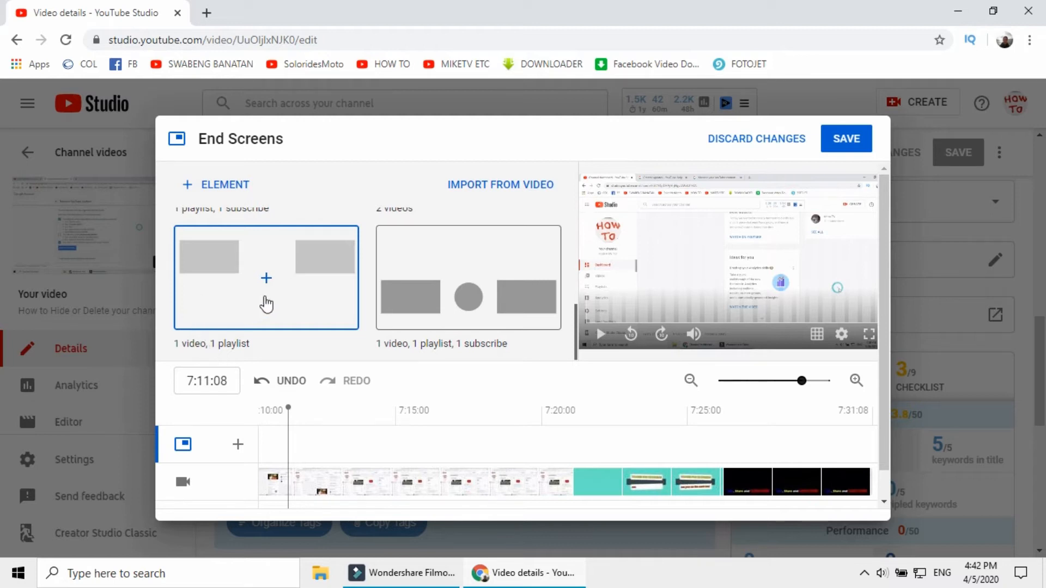
scroll(264, 303, up, 1)
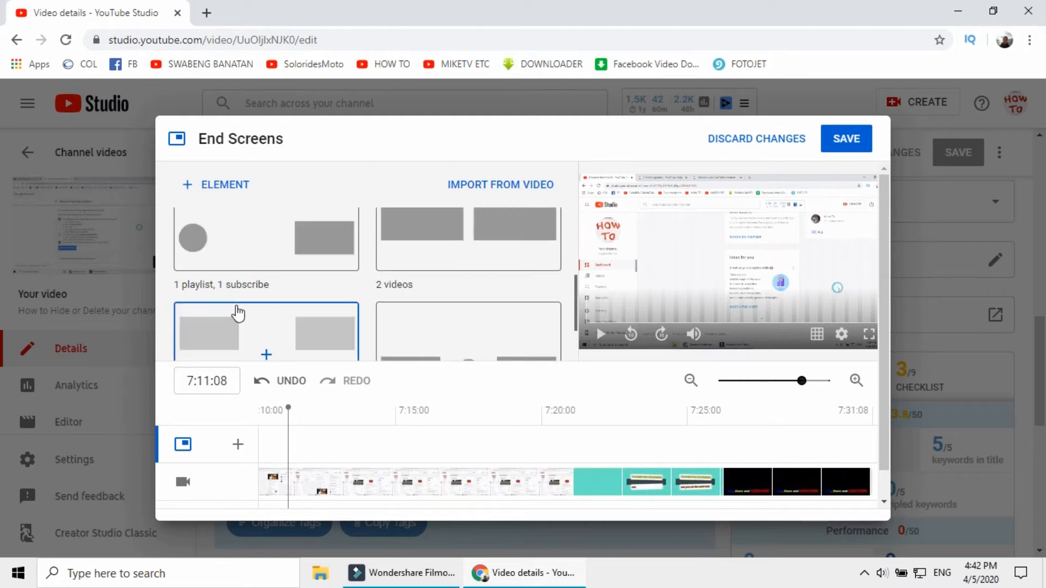
scroll(242, 316, up, 1)
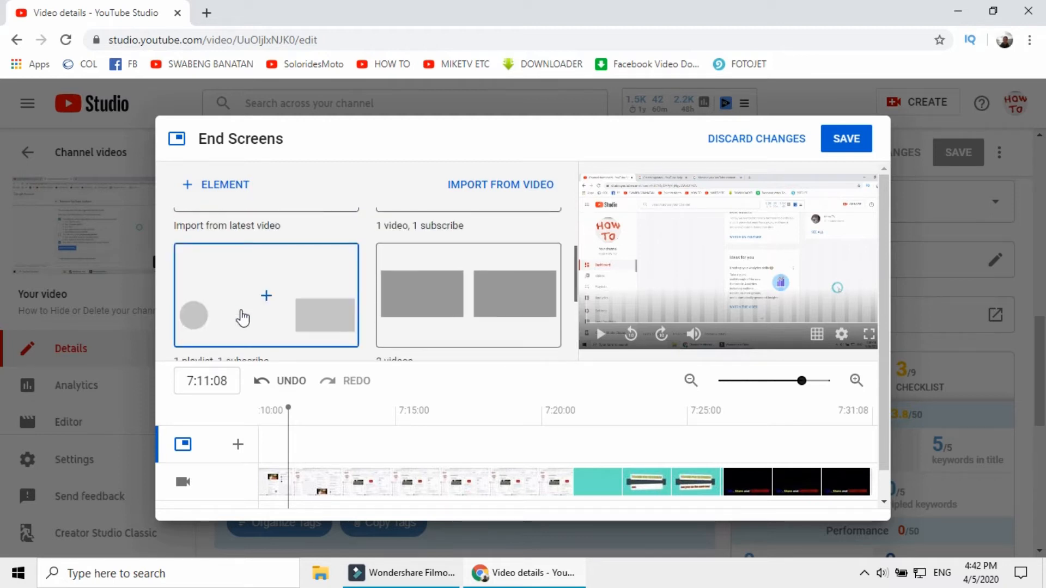
scroll(463, 283, down, 1)
scroll(474, 269, up, 1)
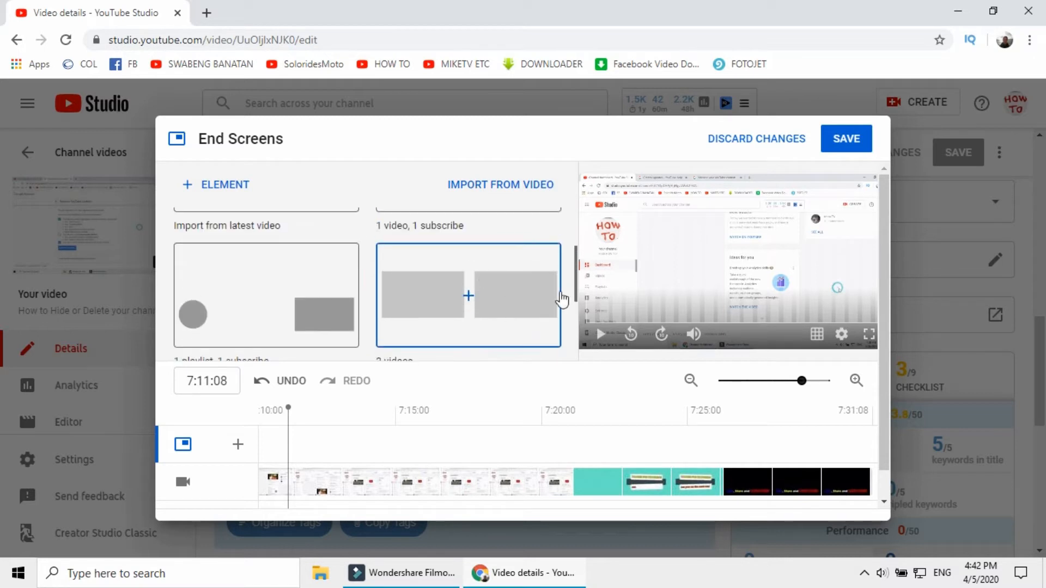
scroll(497, 296, down, 1)
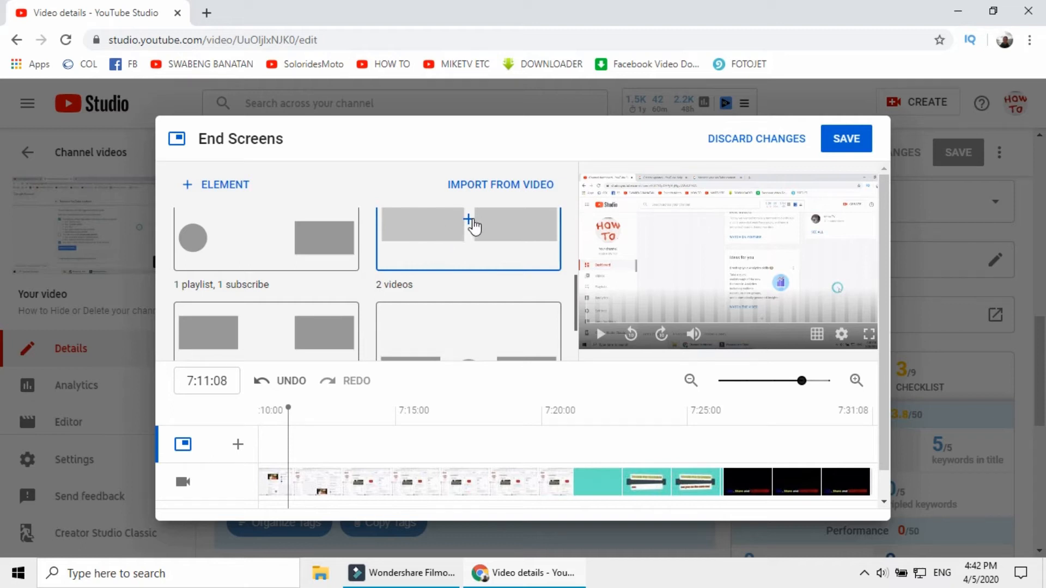
click(470, 224)
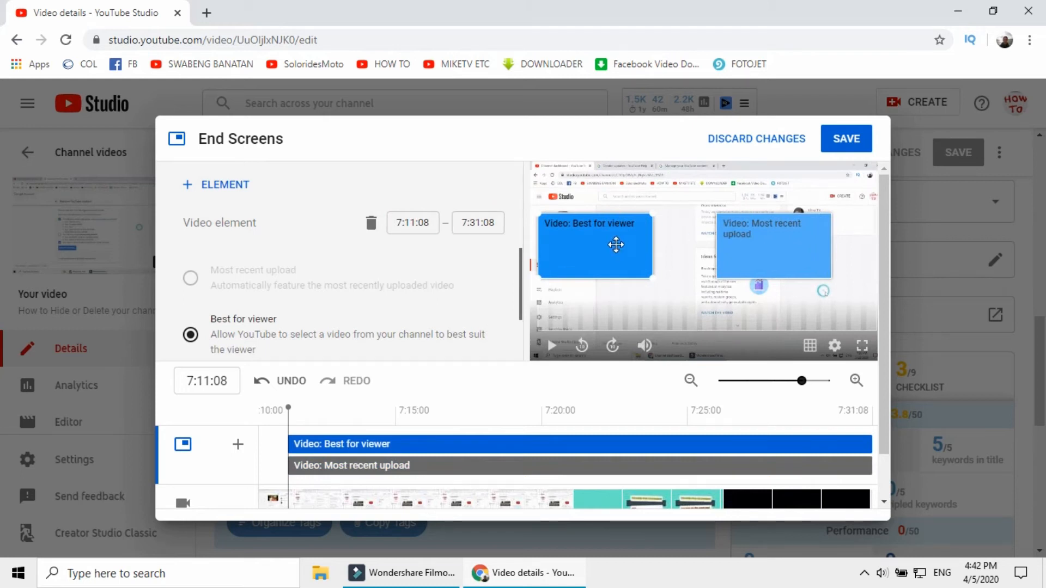
Position the Best for viewer and Most recent upload elements side by side at nearly the same height in the video preview
drag(616, 244, 631, 261)
drag(799, 252, 831, 264)
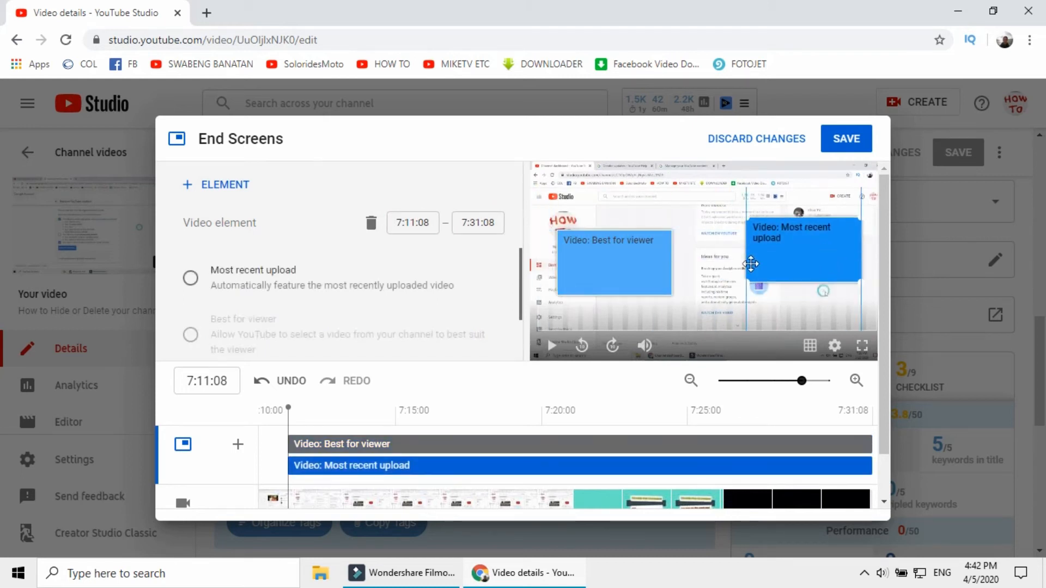
click(649, 276)
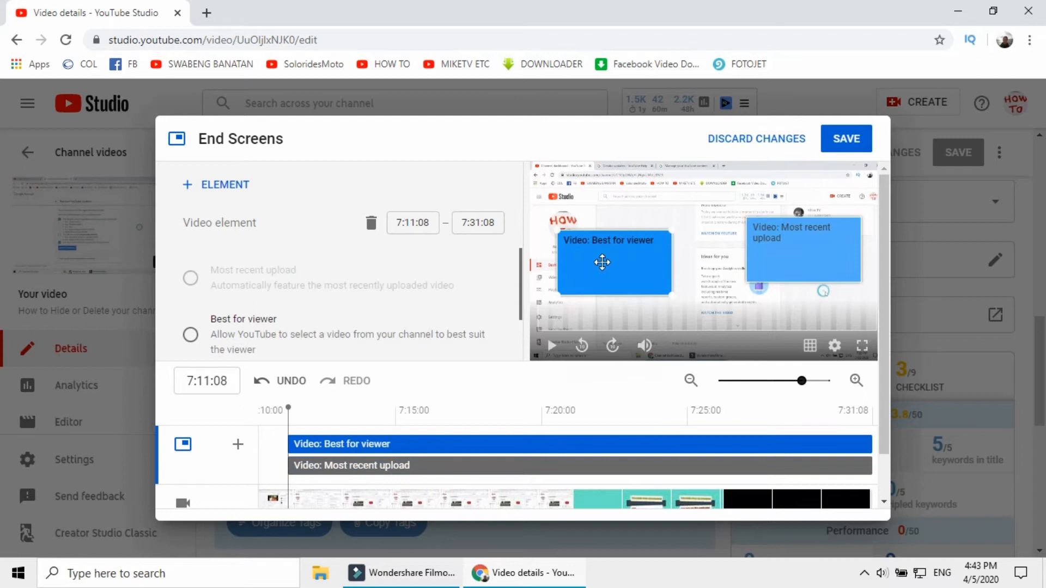
drag(602, 263, 607, 248)
drag(806, 251, 796, 249)
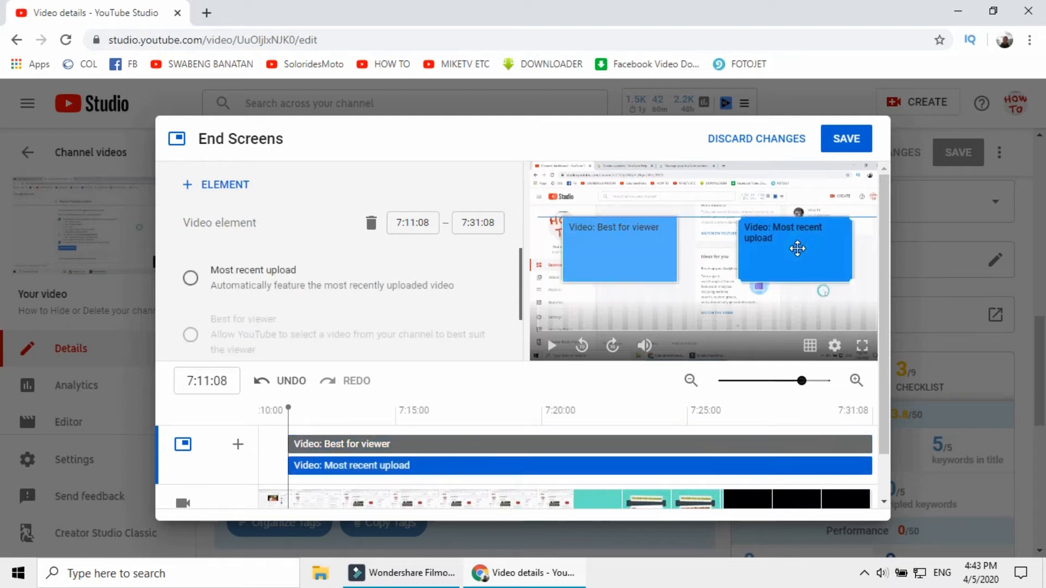
mouse_move(628, 260)
mouse_down()
mouse_move(619, 287)
mouse_move(626, 261)
mouse_up()
mouse_move(805, 251)
mouse_down()
mouse_move(805, 222)
mouse_move(807, 263)
mouse_up()
drag(652, 271, 647, 273)
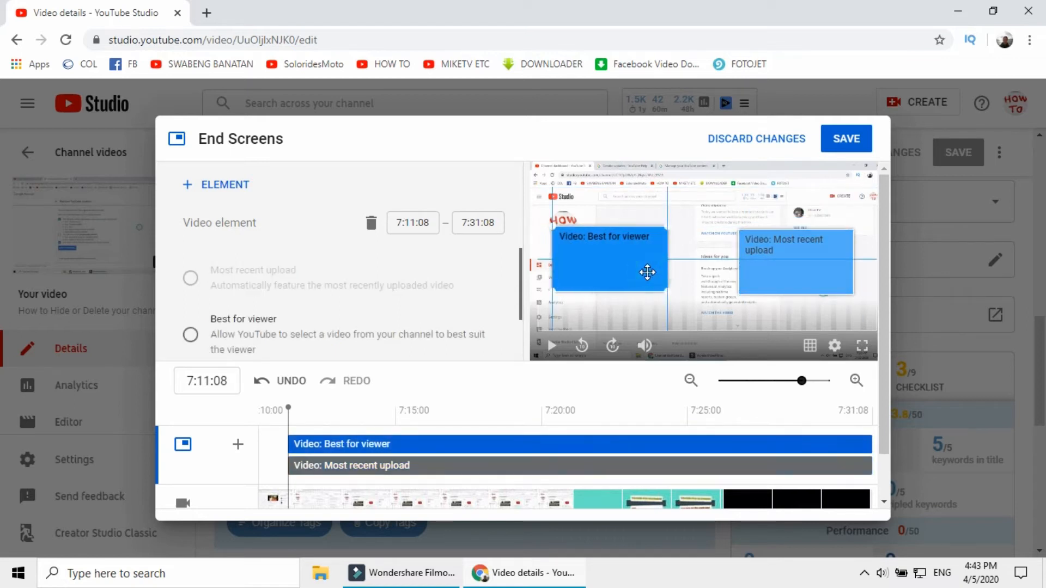
drag(777, 252, 784, 248)
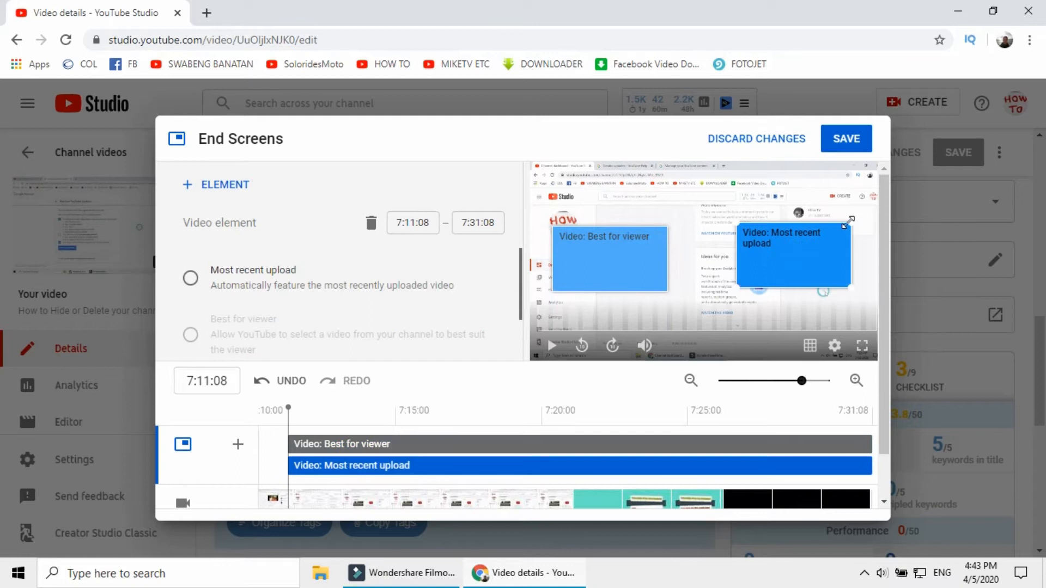
Enlarge the Most recent upload and Best for viewer elements and align them side by side in the video preview
drag(847, 222, 778, 242)
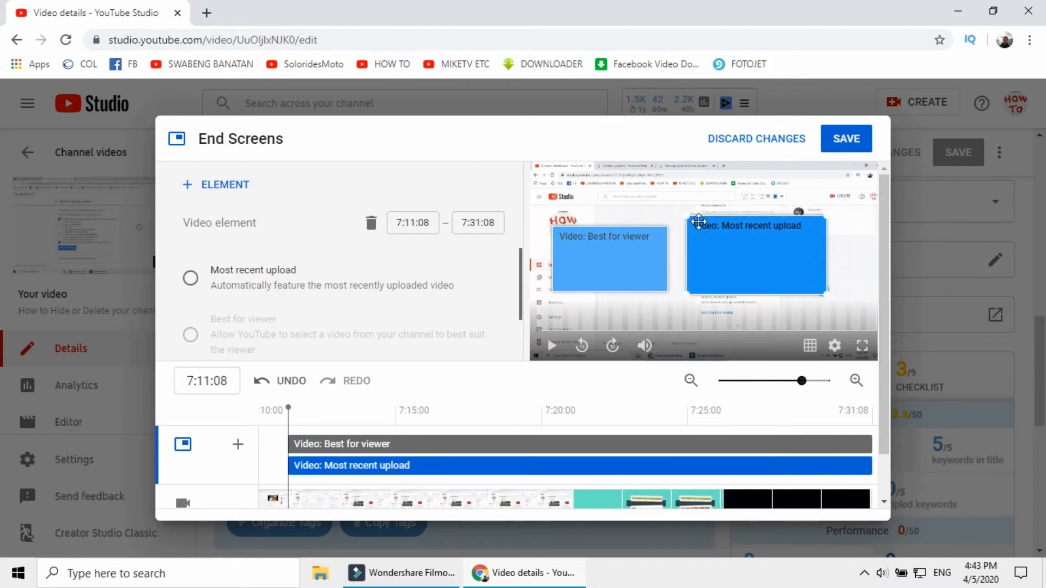
mouse_move(684, 213)
mouse_down()
mouse_move(715, 244)
mouse_move(696, 222)
mouse_up()
drag(764, 265, 799, 259)
click(664, 230)
drag(667, 227, 698, 204)
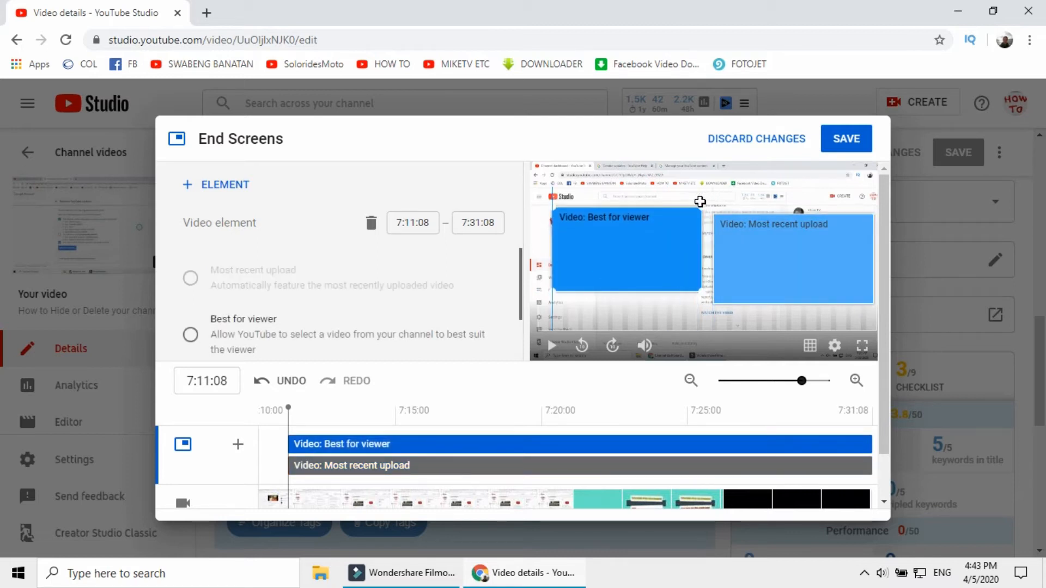
click(629, 255)
right_click(702, 319)
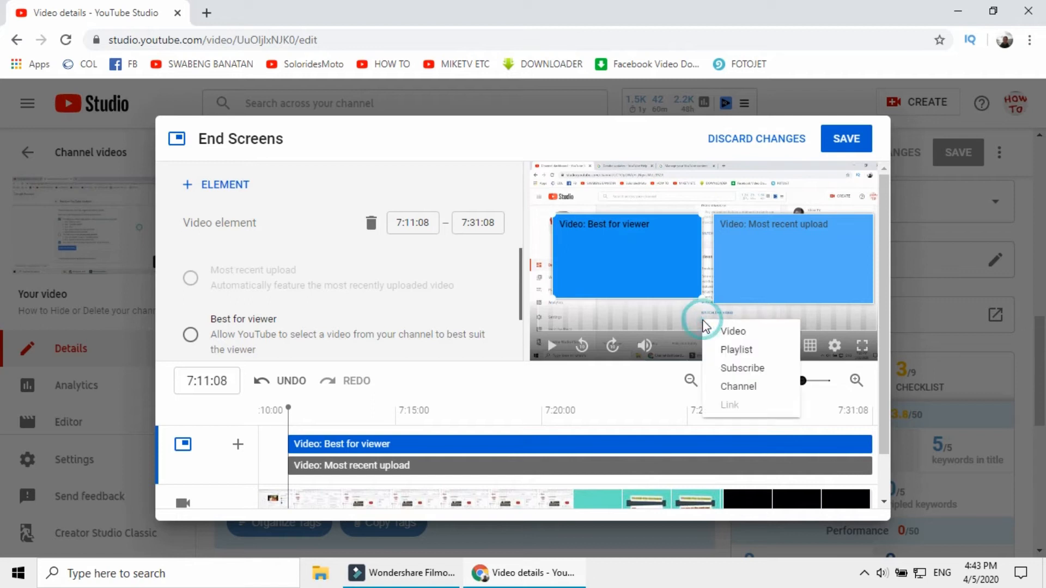
click(483, 137)
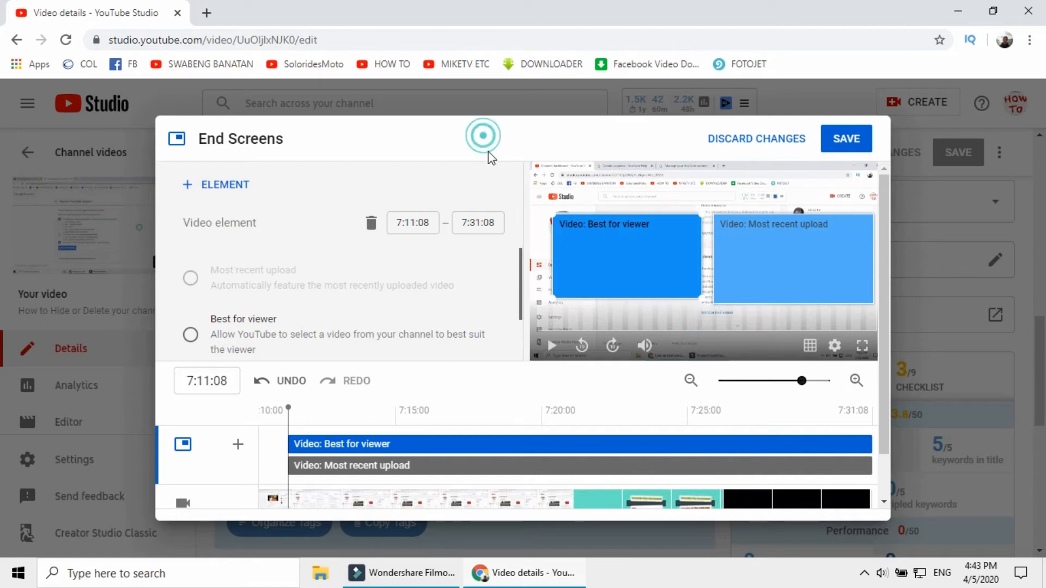
Preview the end screen playback and set both video elements to start at 7:26:08
click(552, 345)
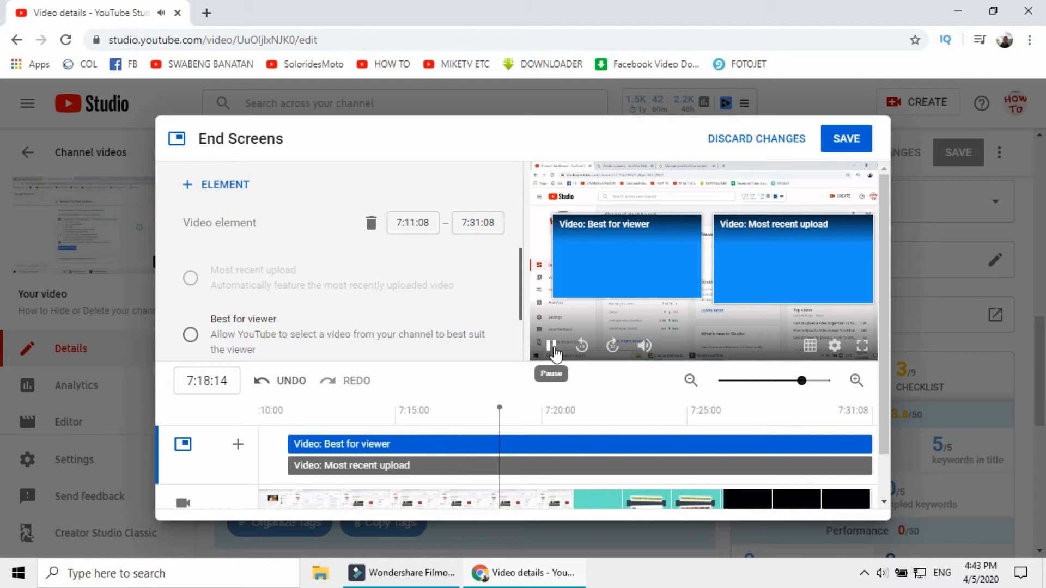
click(552, 349)
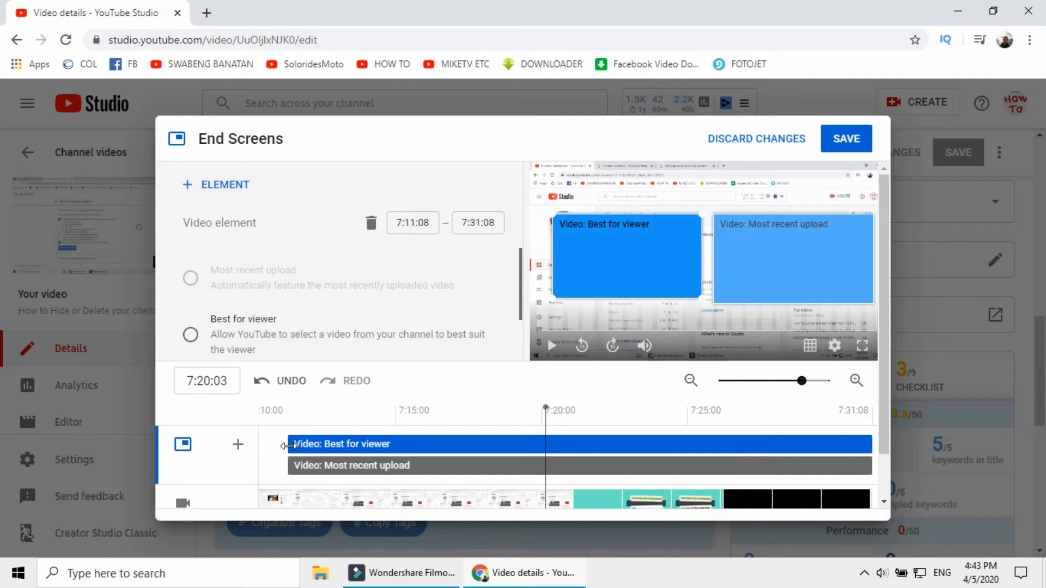
drag(289, 445, 771, 458)
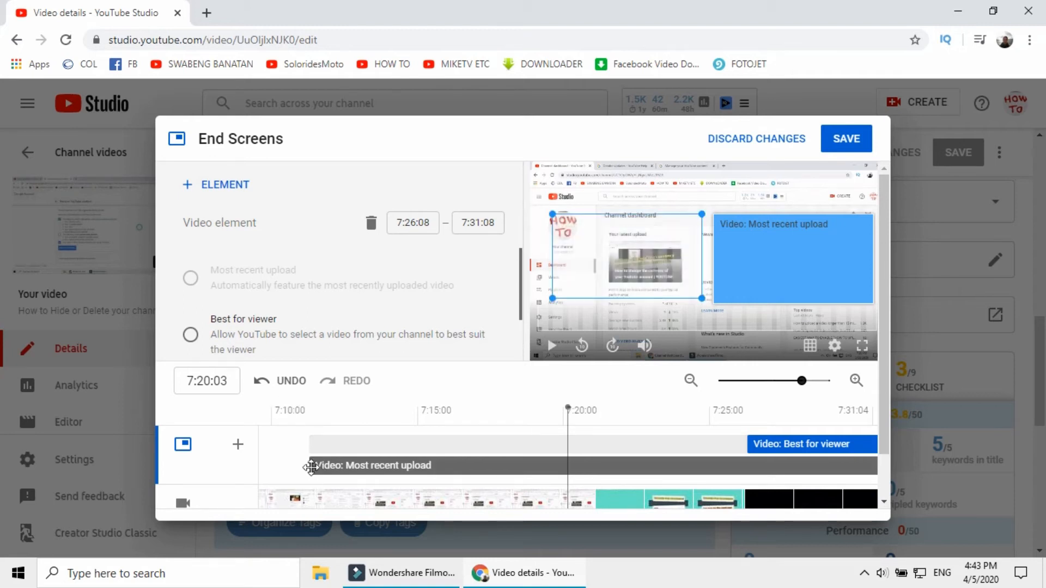
drag(310, 466, 311, 464)
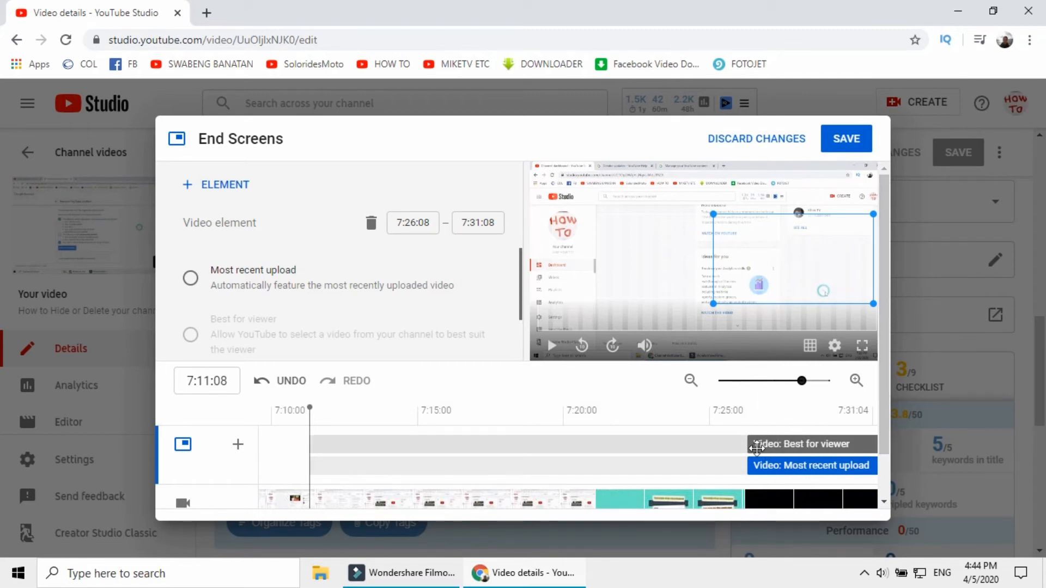
Shrink the Most recent upload element slightly to match the other element and set Best for viewer's start time to 7:11:08
click(810, 448)
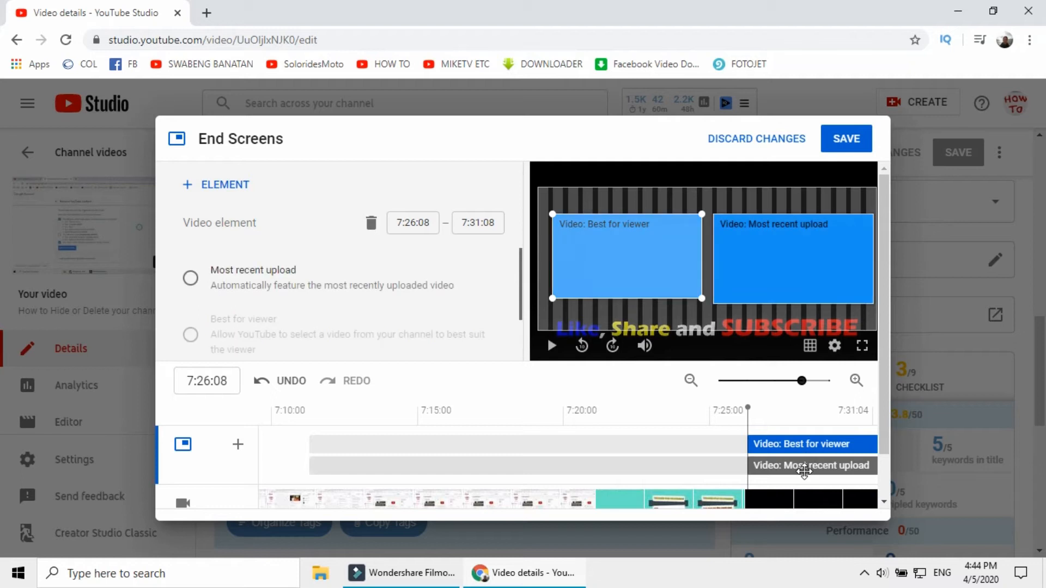
click(804, 471)
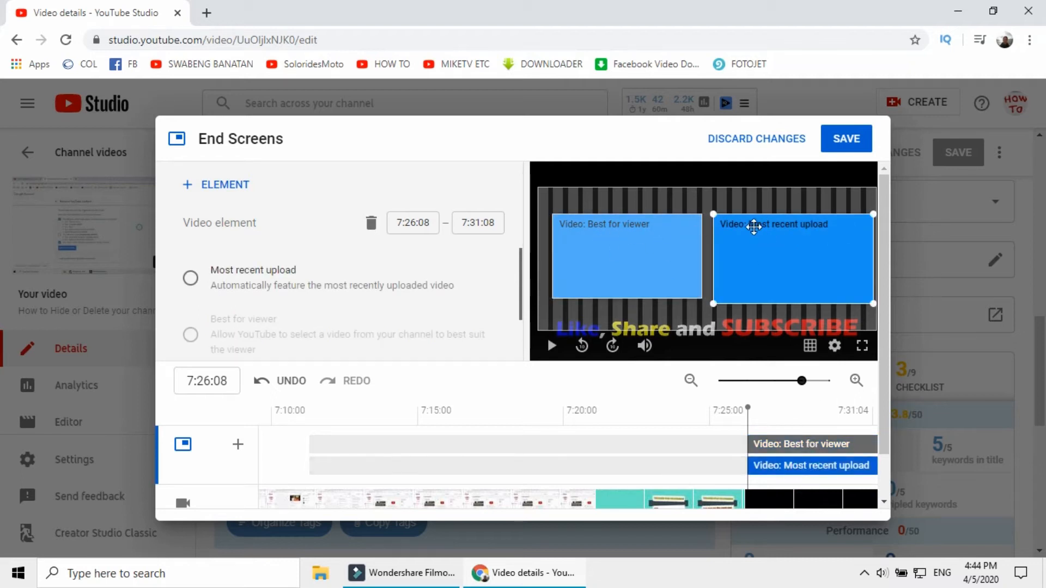
drag(715, 305, 722, 299)
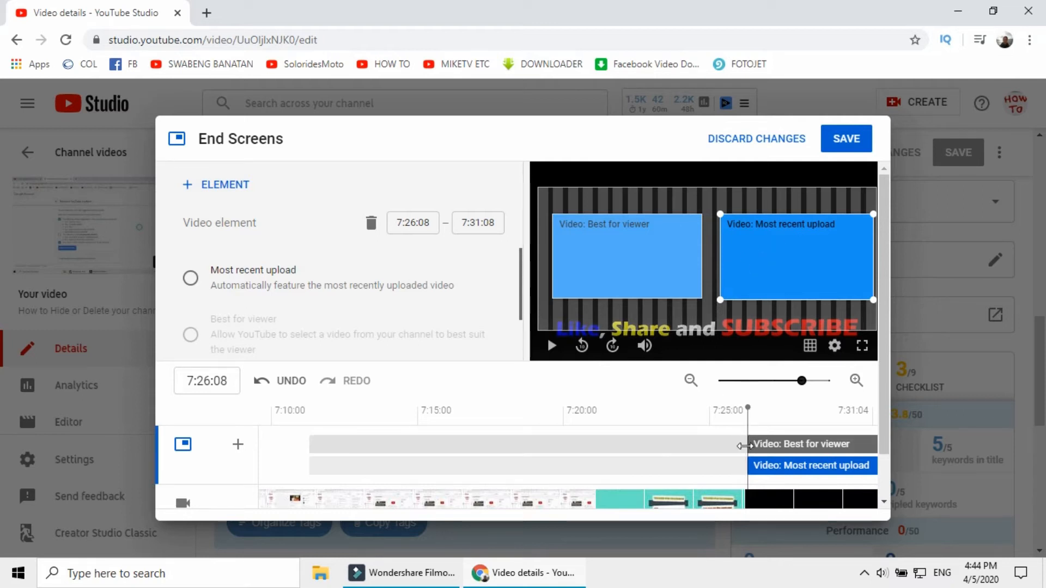
drag(745, 445, 252, 451)
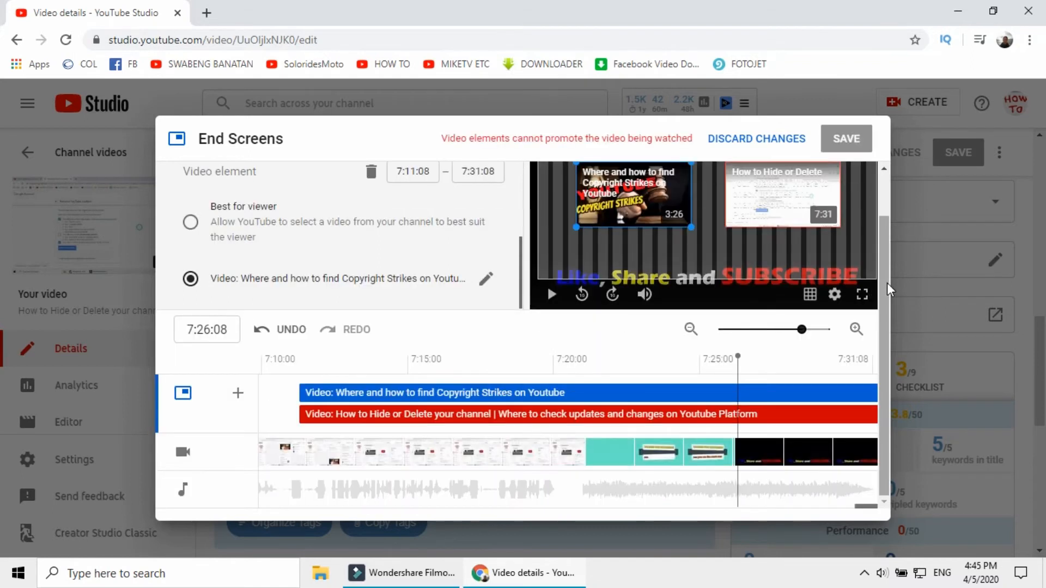
Position the Copyright Strikes and How to Hide or Delete your channel video elements side by side in the preview
scroll(769, 313, up, 1)
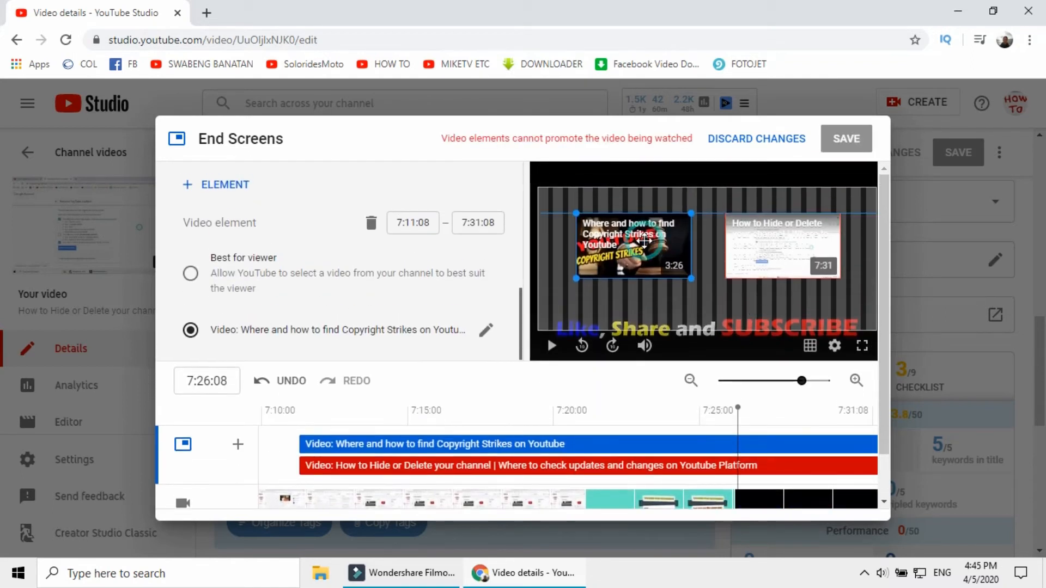
drag(763, 252, 783, 256)
drag(626, 240, 606, 252)
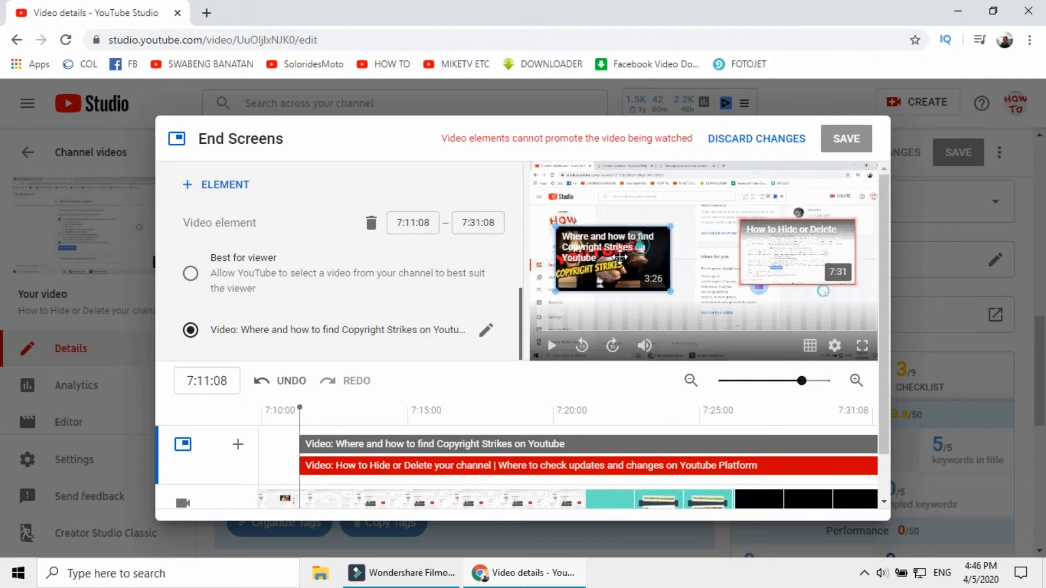
Replace the How to Hide or Delete your channel video element's video with "How to change the currency of your Youtube account"
scroll(693, 210, down, 1)
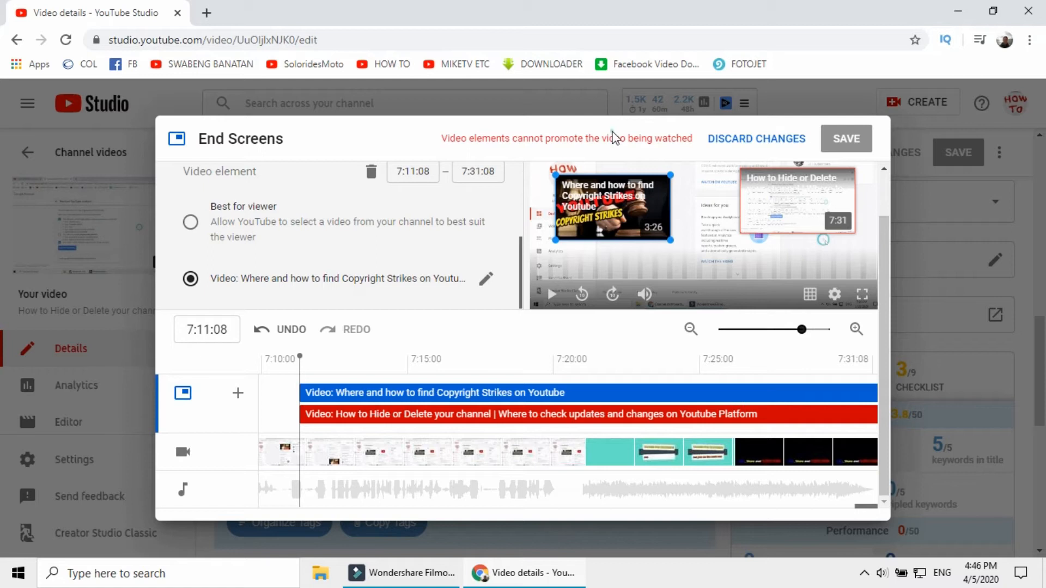
click(691, 142)
click(473, 139)
click(789, 206)
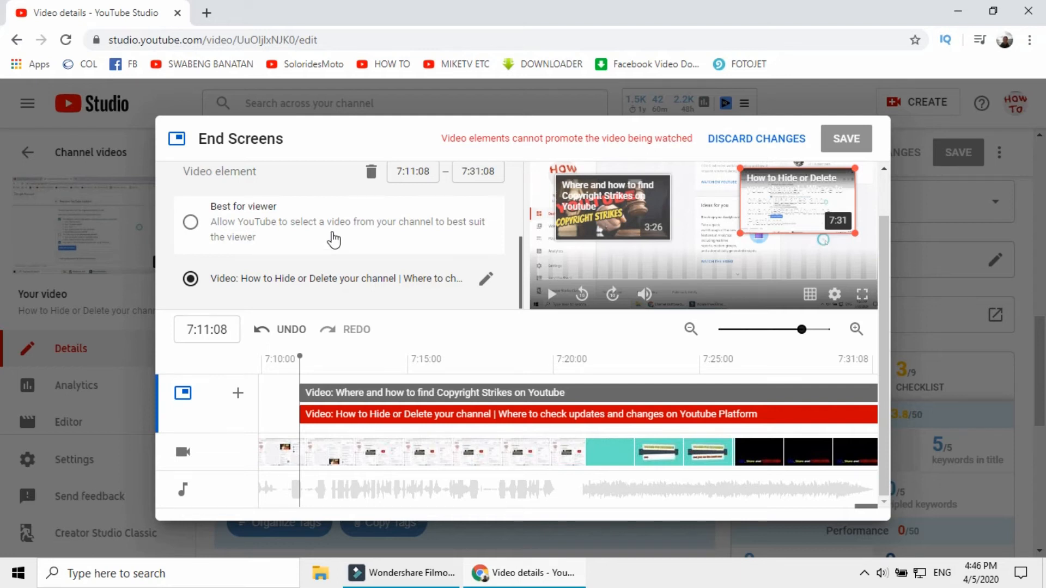
click(261, 280)
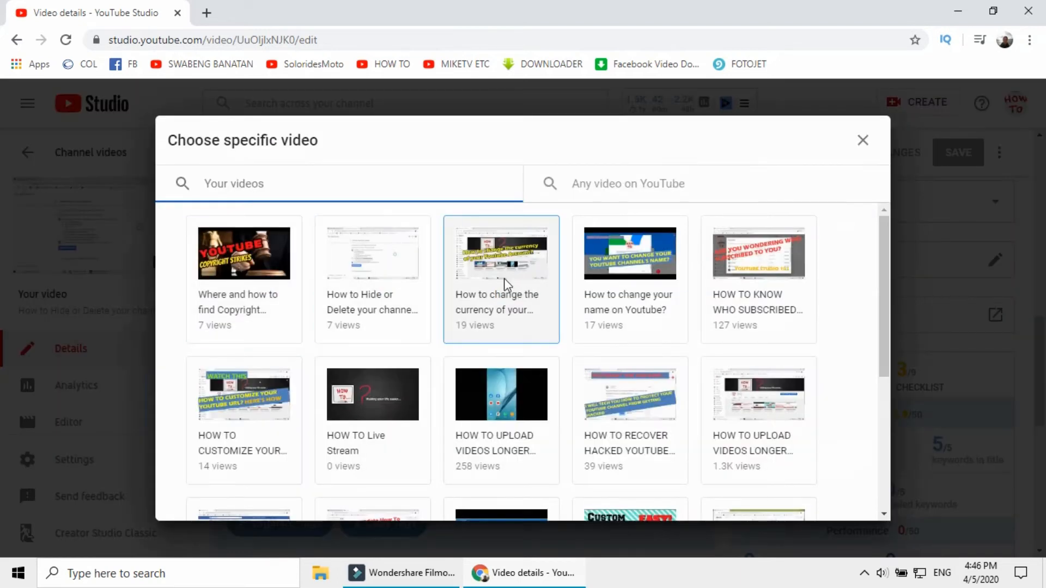
click(509, 270)
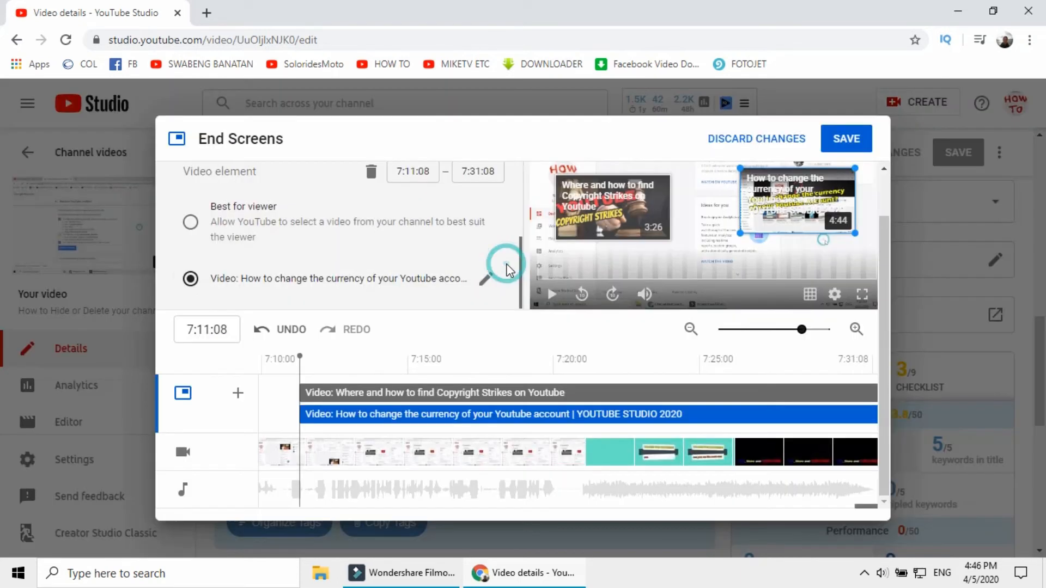
Enlarge the Copyright Strikes and currency video elements to similar sizes, align them side by side, and save the end screen
drag(798, 192, 795, 194)
scroll(833, 163, up, 1)
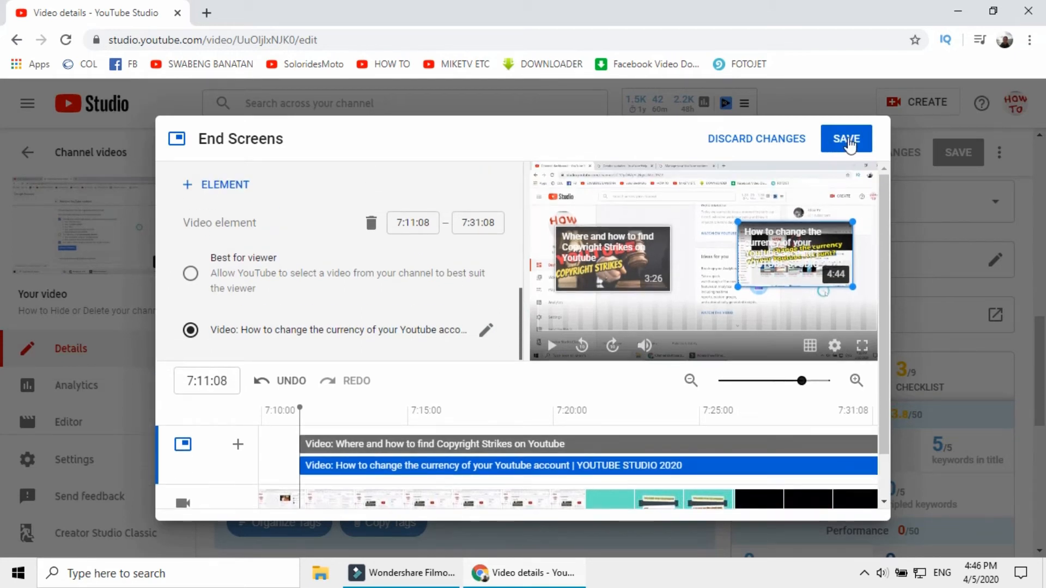
click(635, 247)
drag(670, 227, 730, 202)
drag(618, 253, 607, 265)
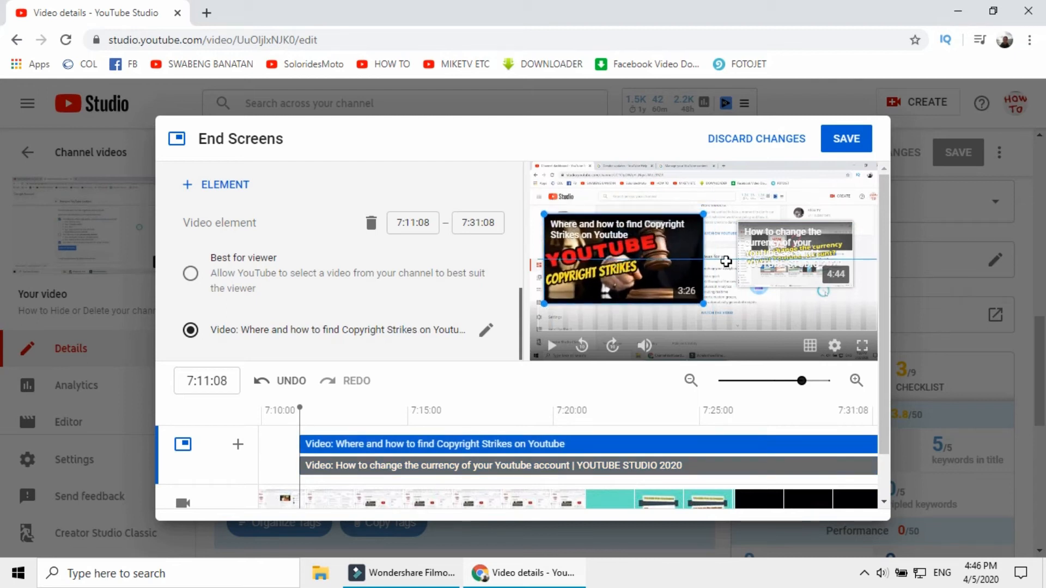
click(745, 261)
drag(738, 222, 674, 178)
drag(776, 232, 793, 248)
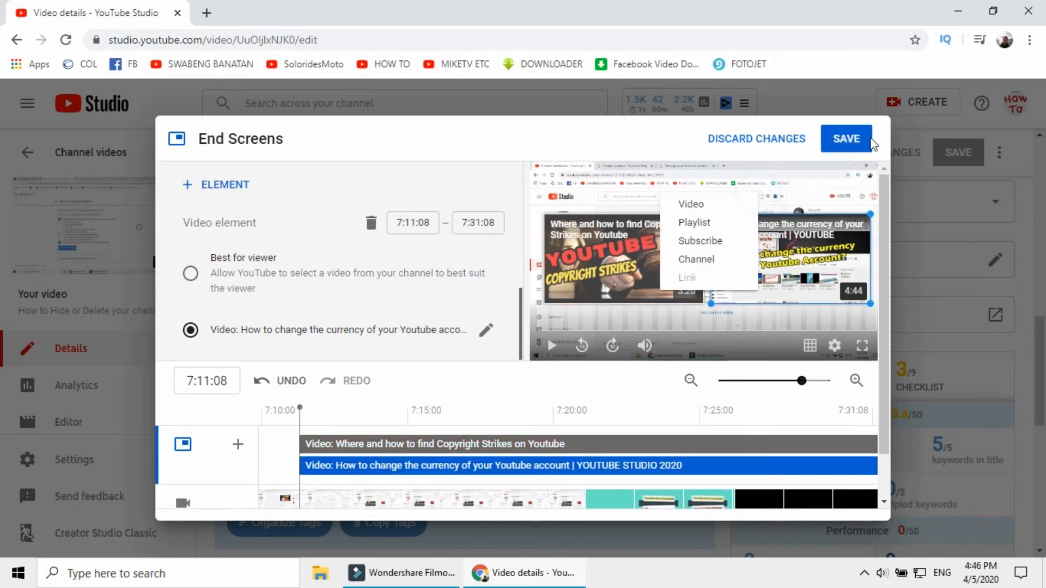
click(854, 140)
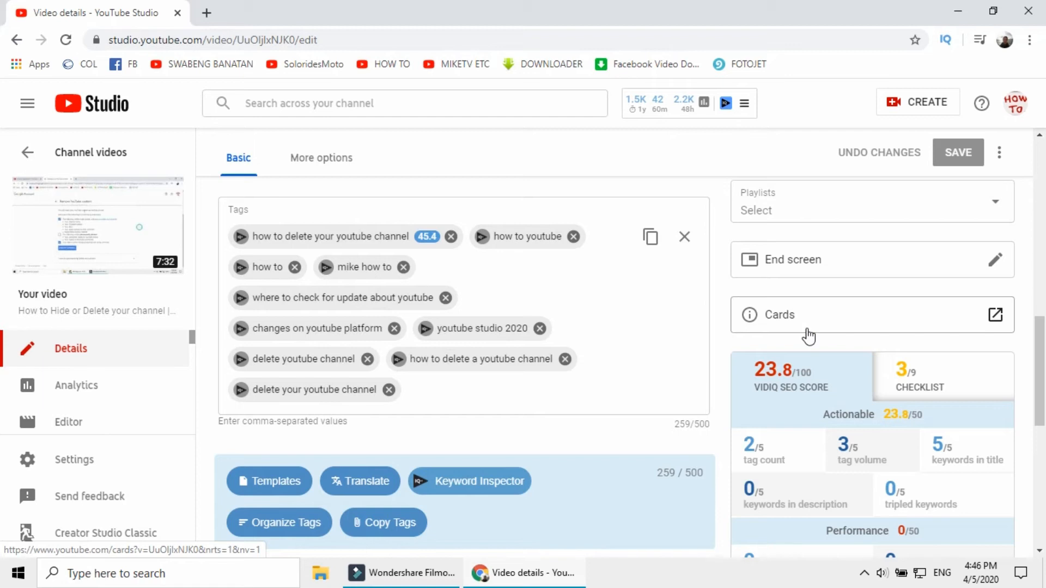
Open the video's Cards editor, pause the playback, and look over the card timeline and the available card types
click(826, 322)
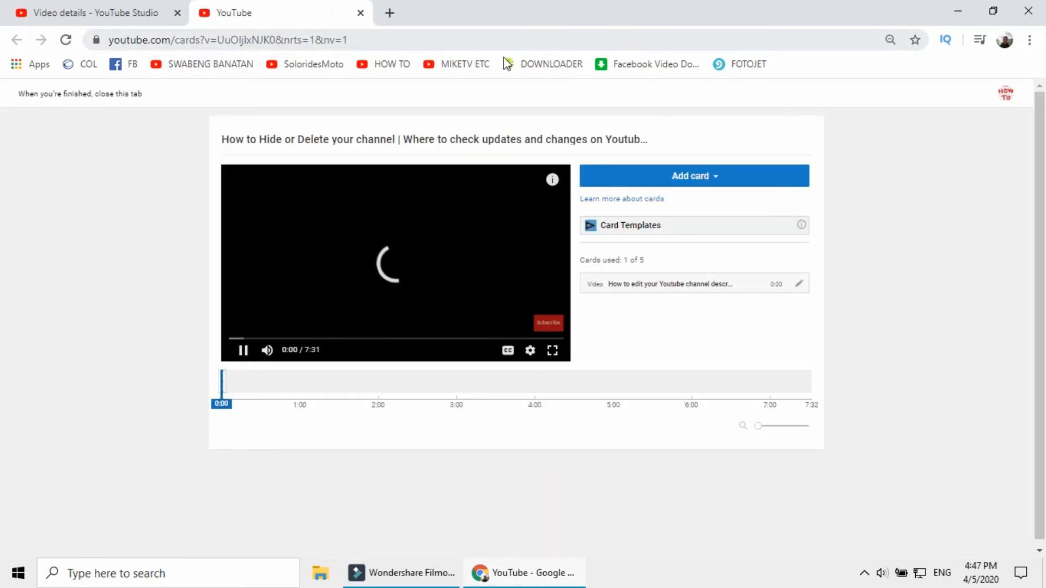
click(253, 353)
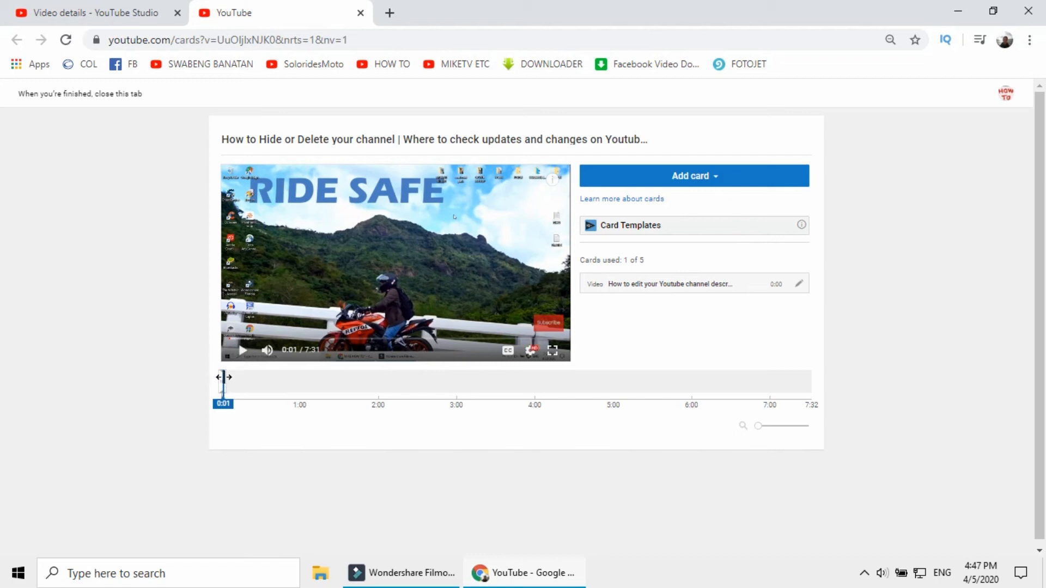
drag(223, 376, 492, 383)
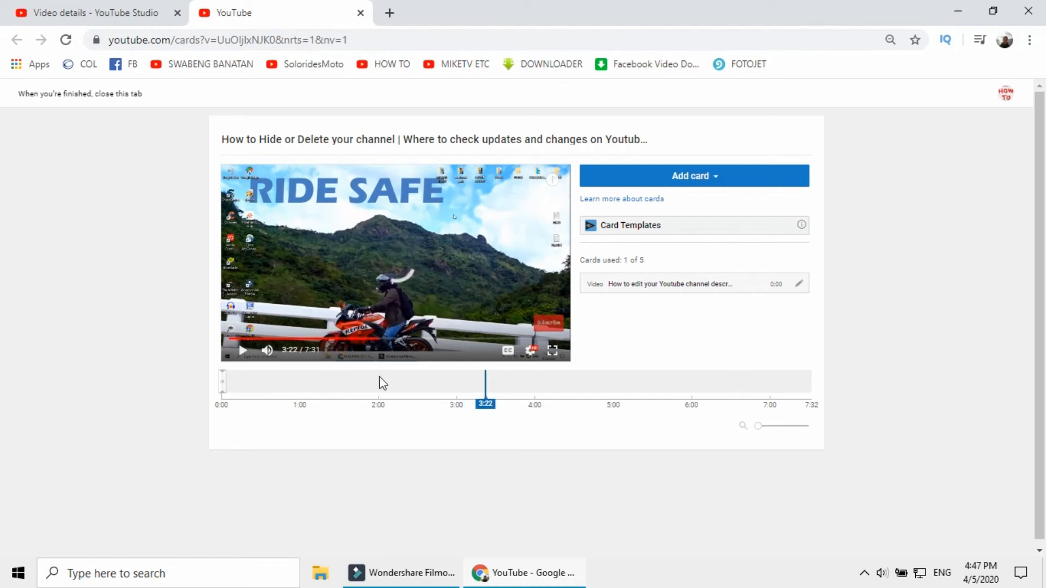
drag(484, 376, 201, 385)
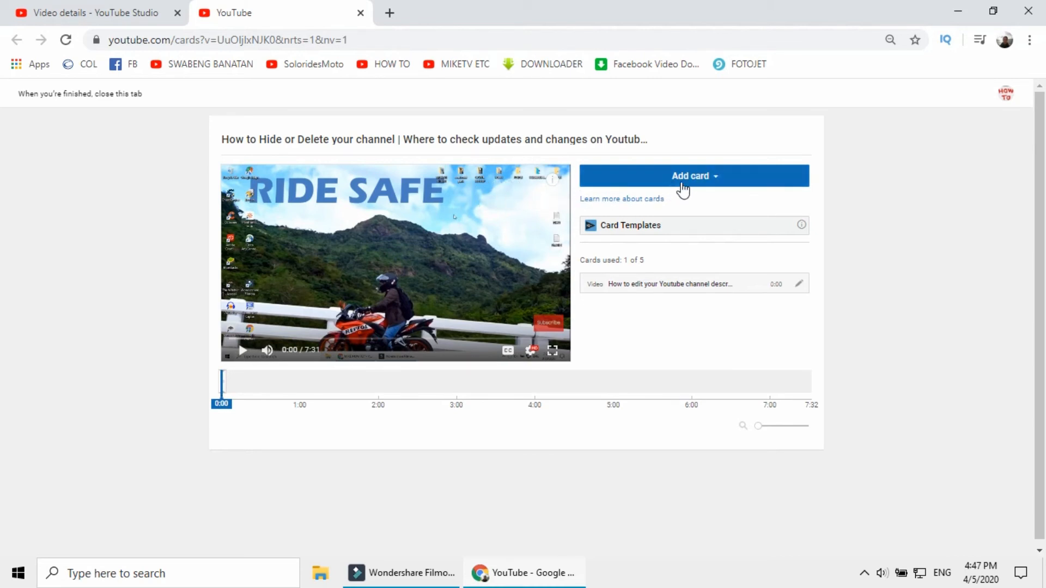
click(709, 176)
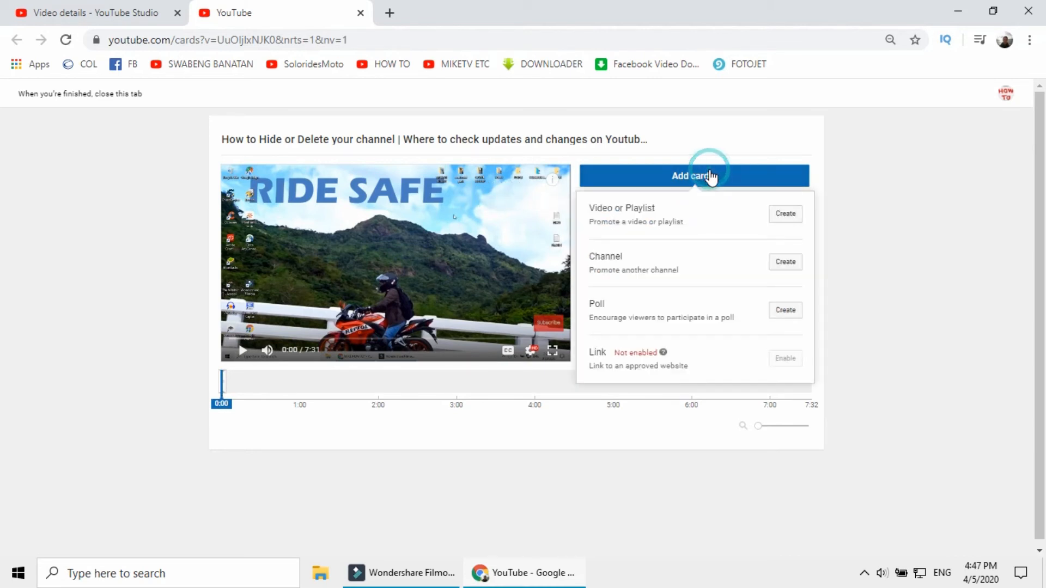
click(868, 192)
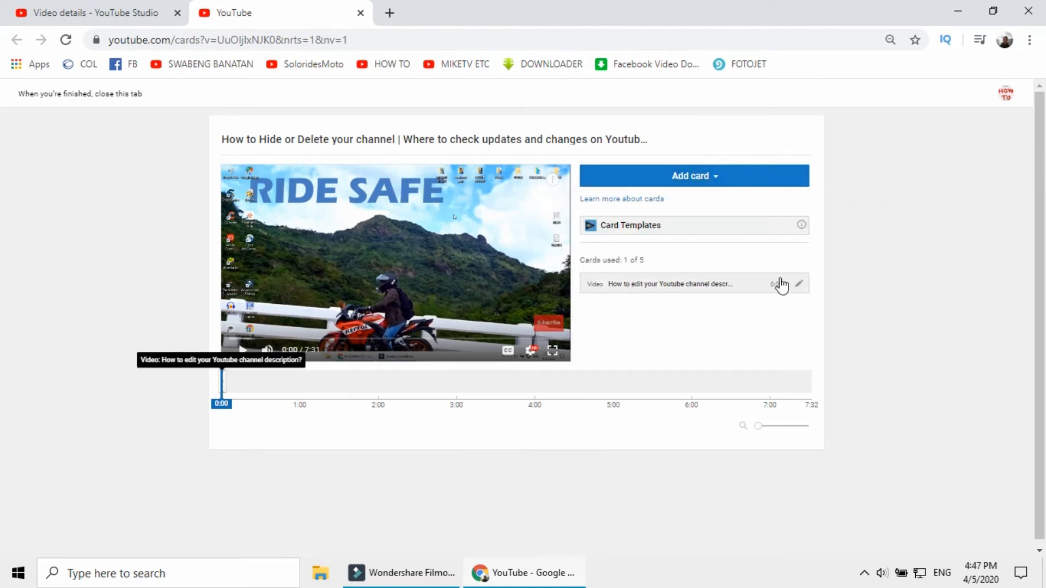
Delete the existing "How to edit your Youtube channel description?" video card
click(800, 286)
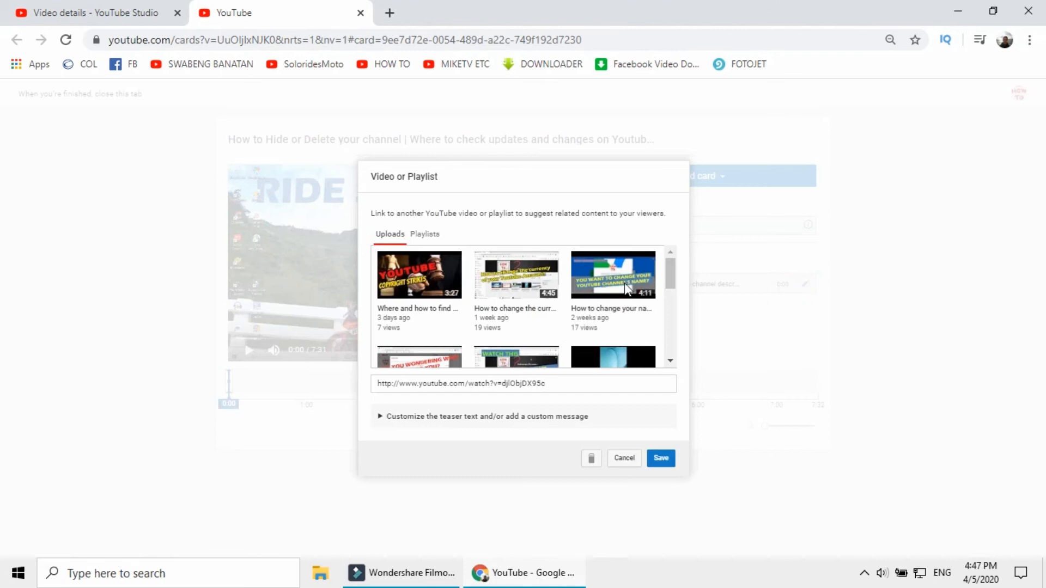
click(591, 458)
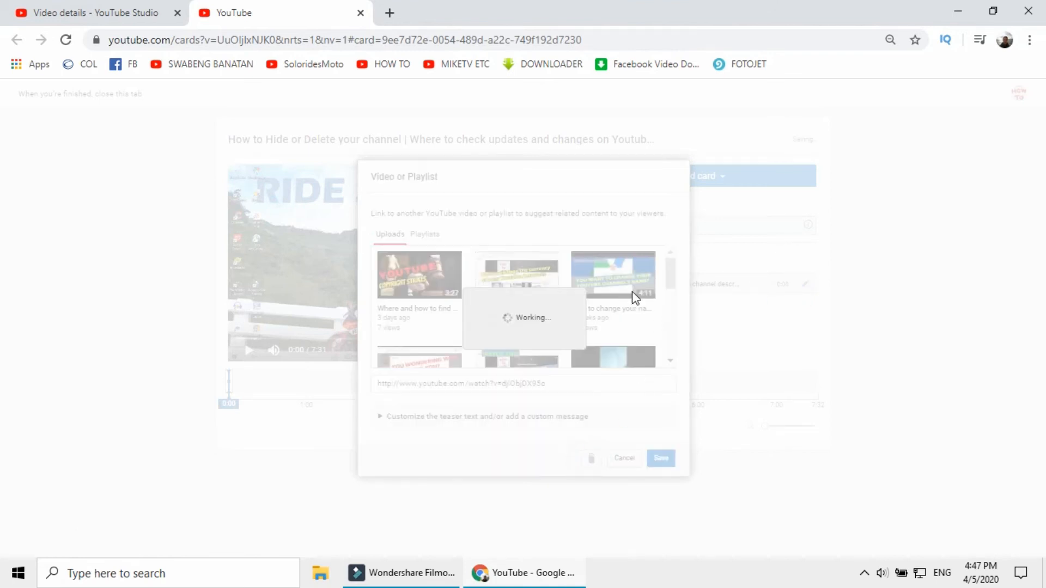
Create a video card at 0:00 promoting the upload "HOW TO KNOW WHO SUBSCRIBED" and close the Cards editor
click(699, 178)
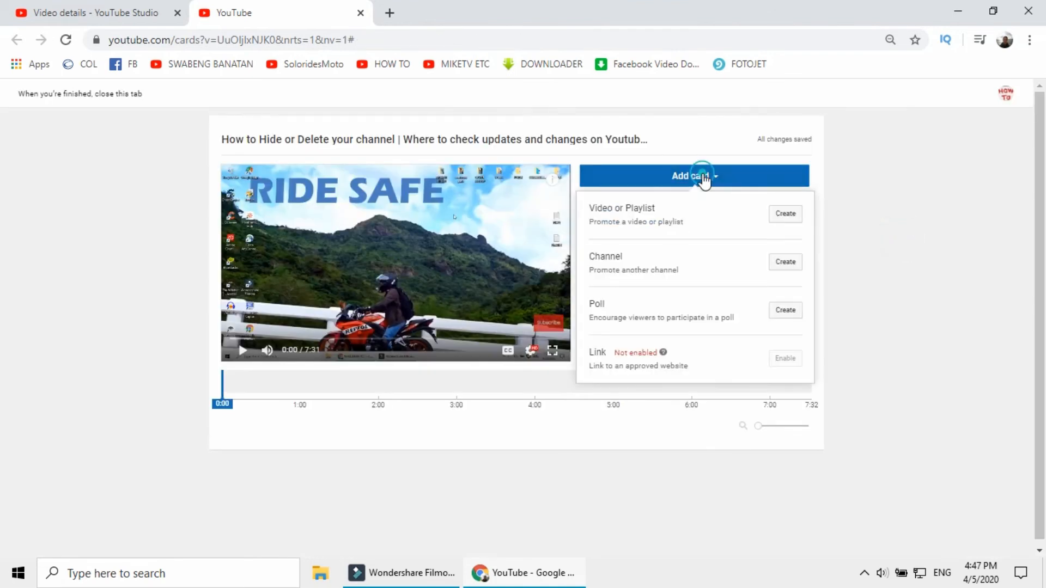
click(783, 216)
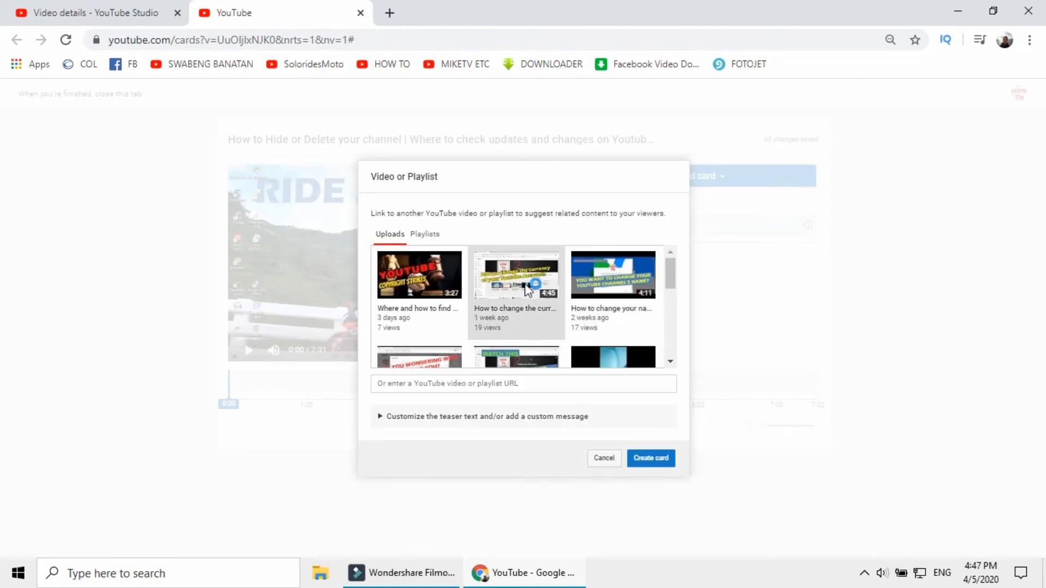
scroll(524, 284, down, 1)
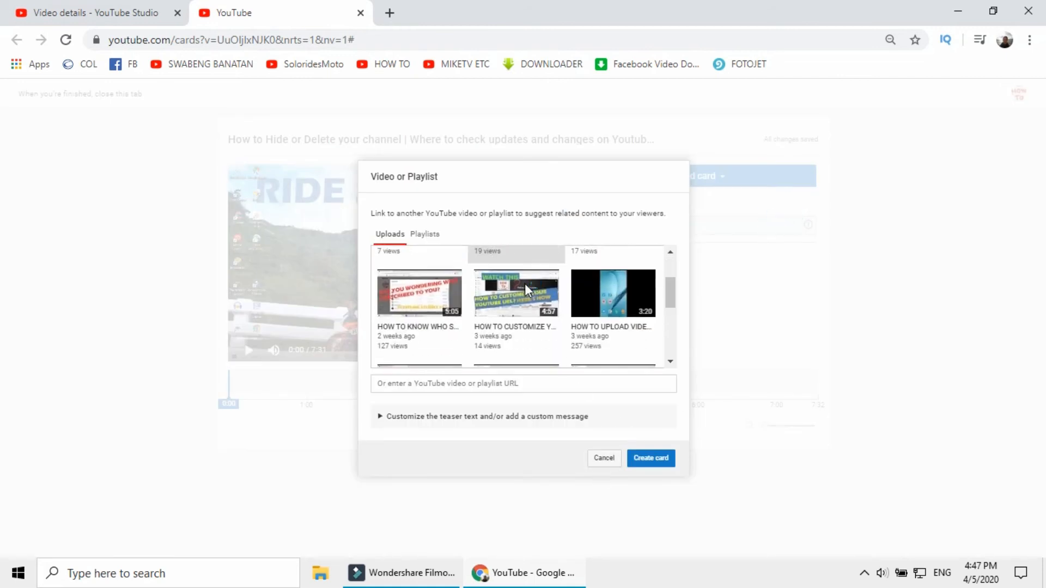
click(420, 296)
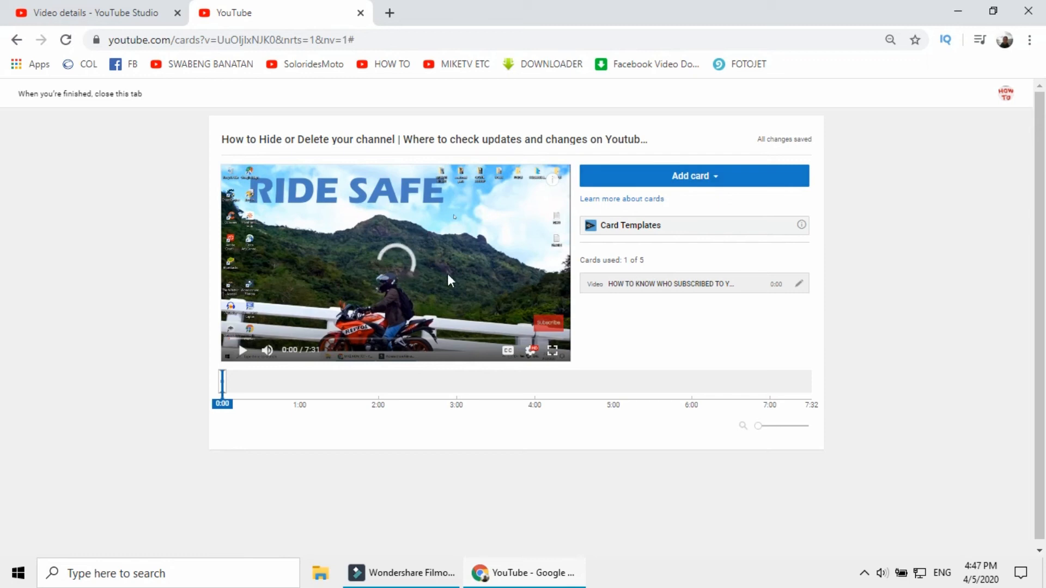
click(359, 14)
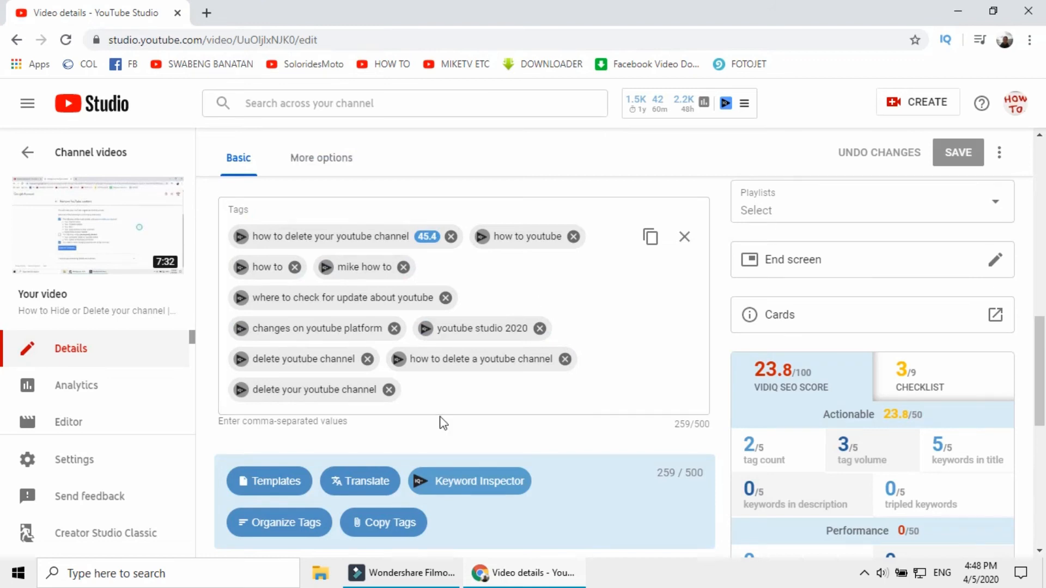
Open the "How to Hide or Delete your channel" video from the HOW TO channel page, pause it, and check its suggested-video card
scroll(444, 406, down, 5)
scroll(450, 391, up, 10)
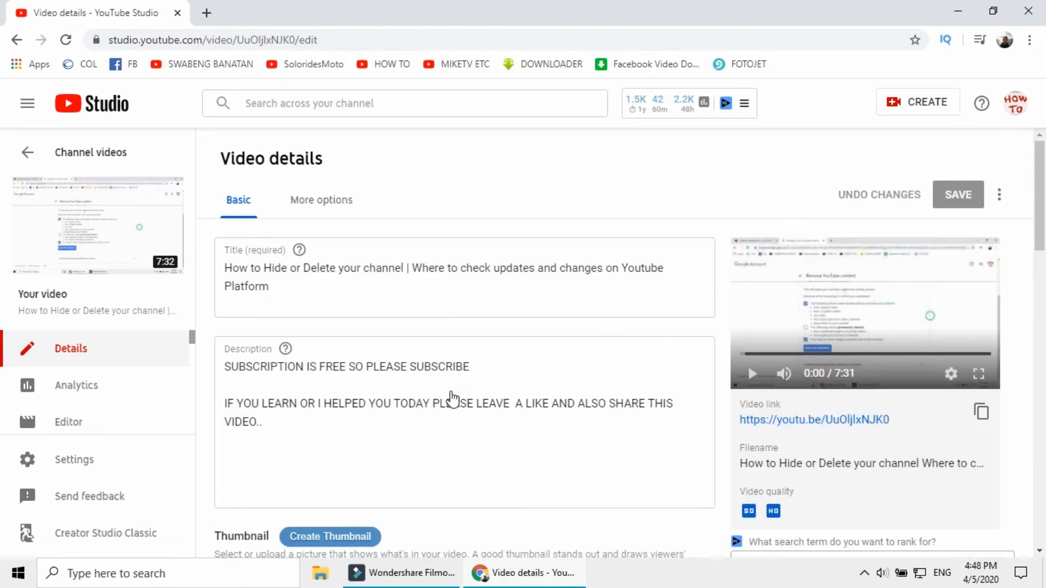
click(387, 66)
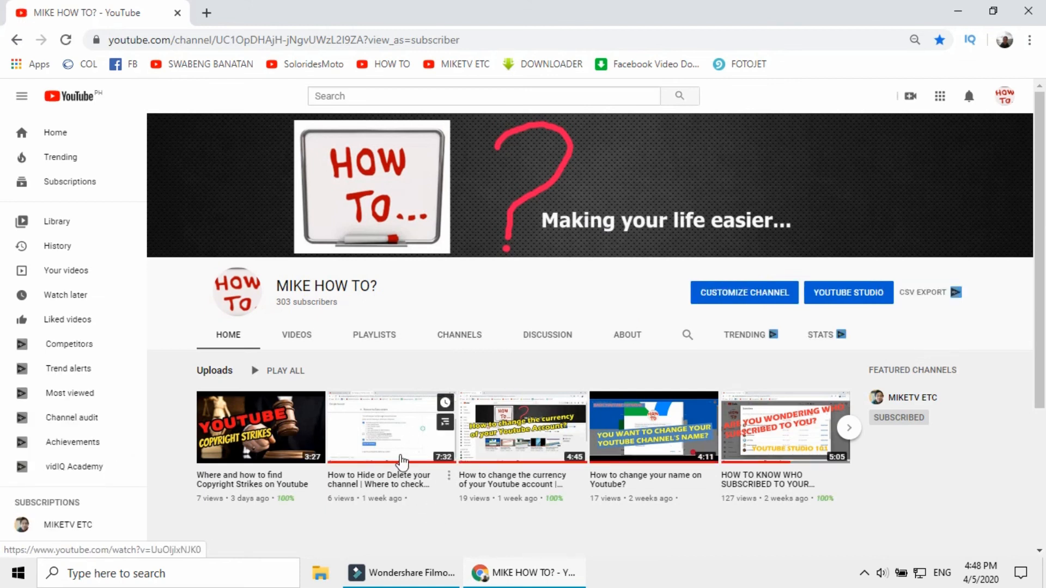
click(388, 437)
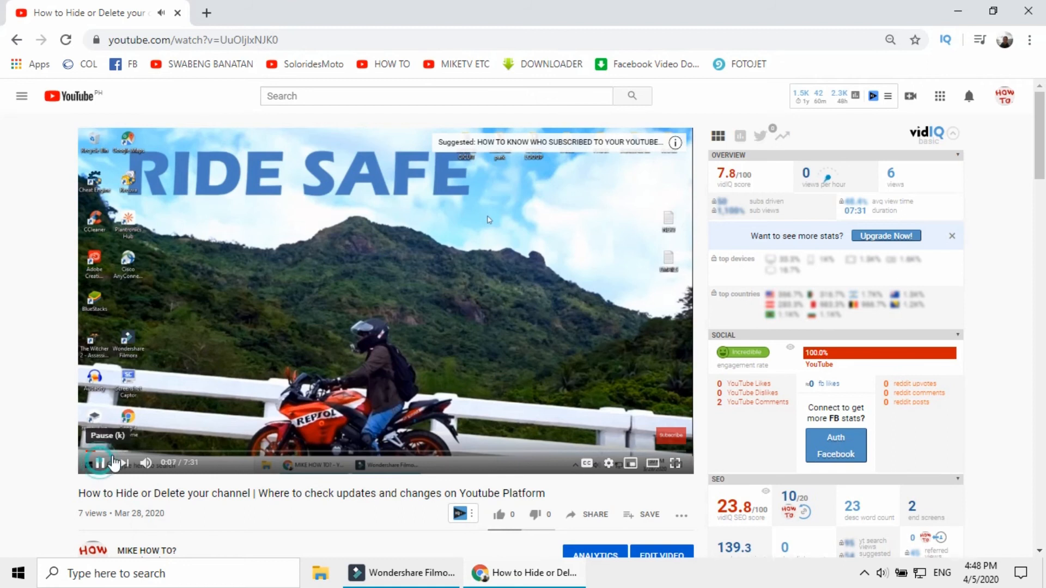
click(100, 462)
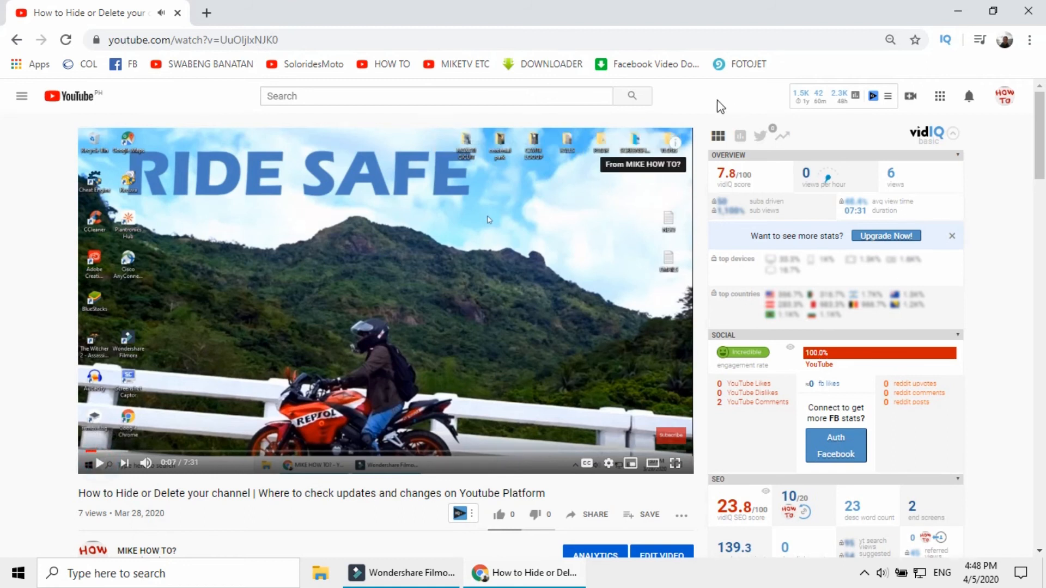
click(677, 145)
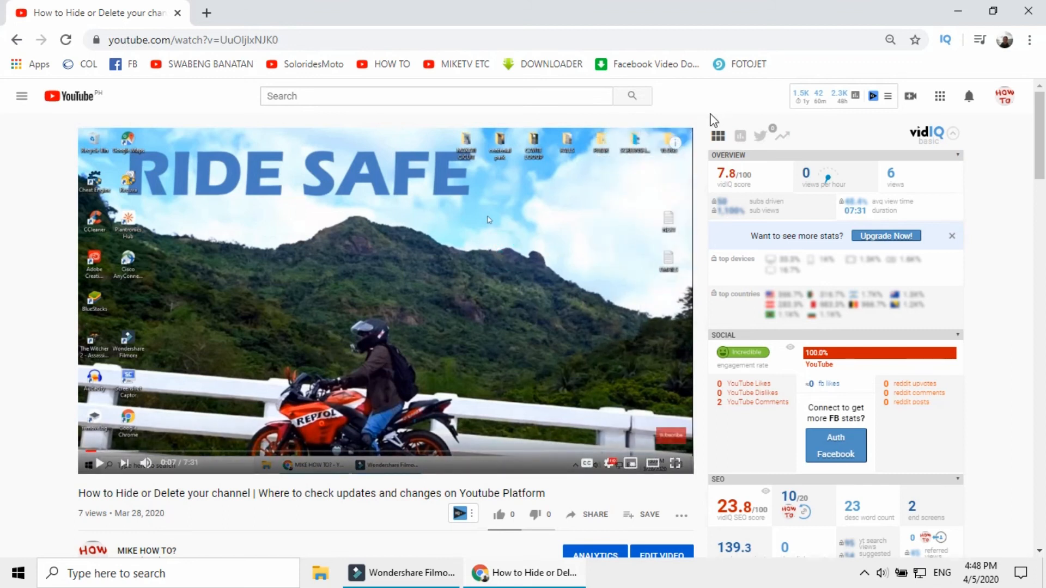
click(677, 145)
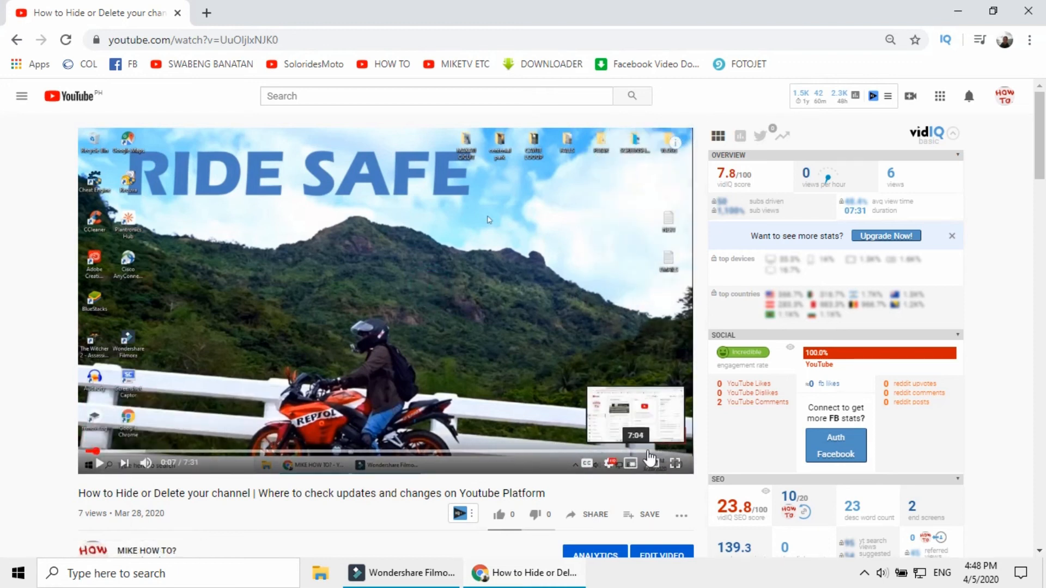
Play the video from about 7:01 into its end screen and pause there to check the two video elements
click(663, 452)
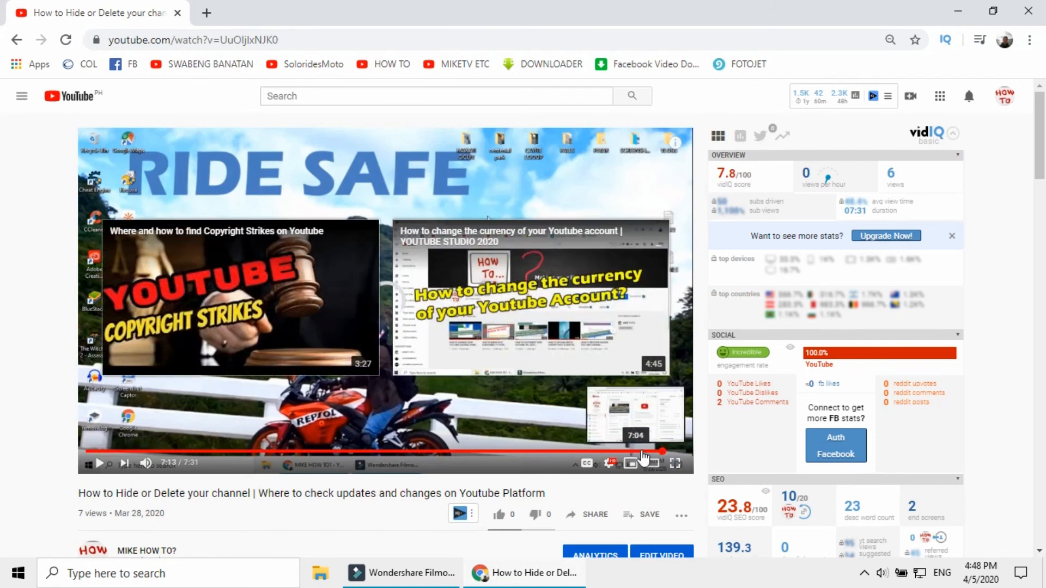
click(640, 452)
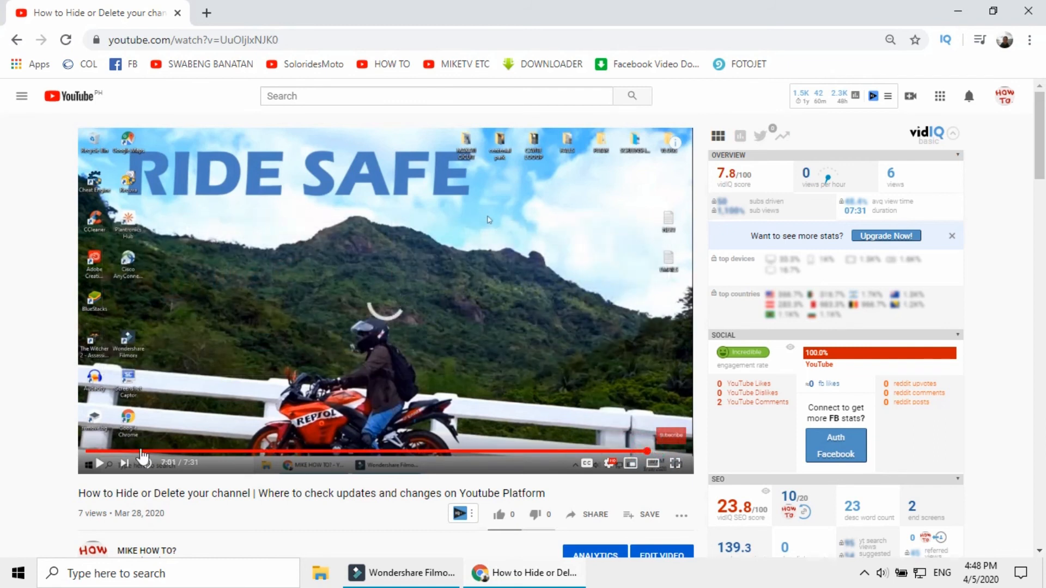
click(98, 464)
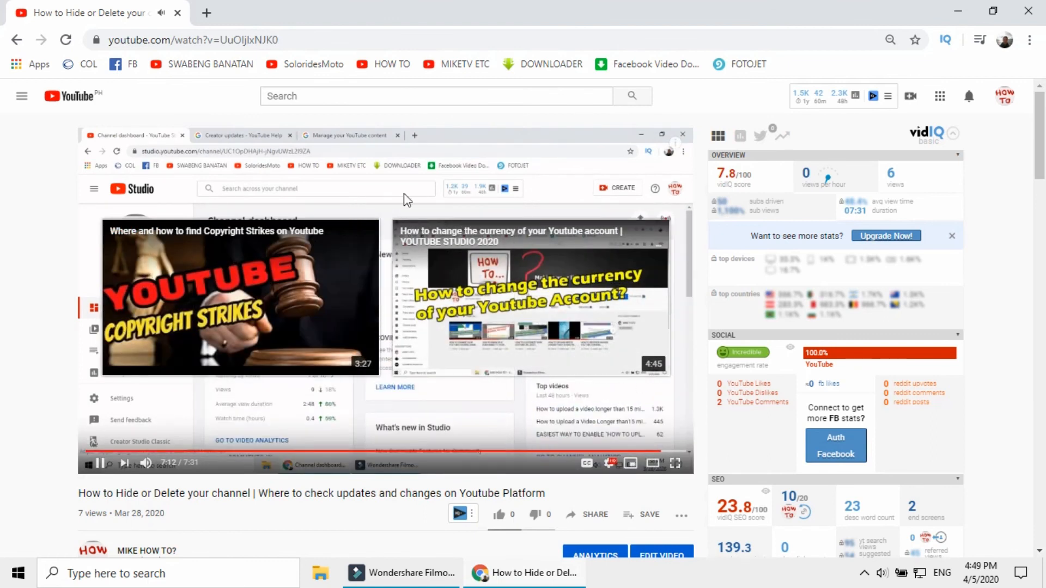
click(92, 464)
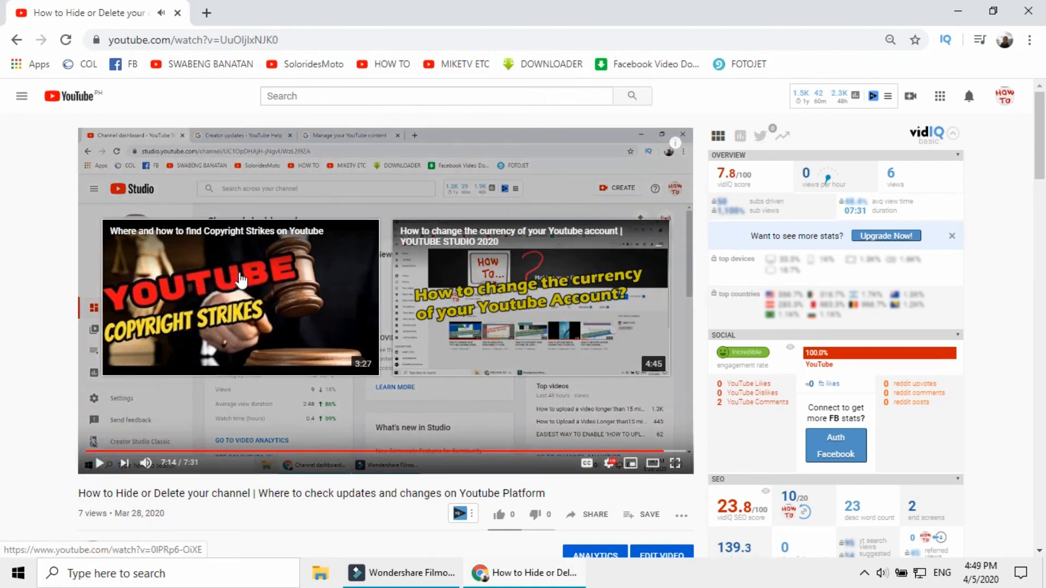